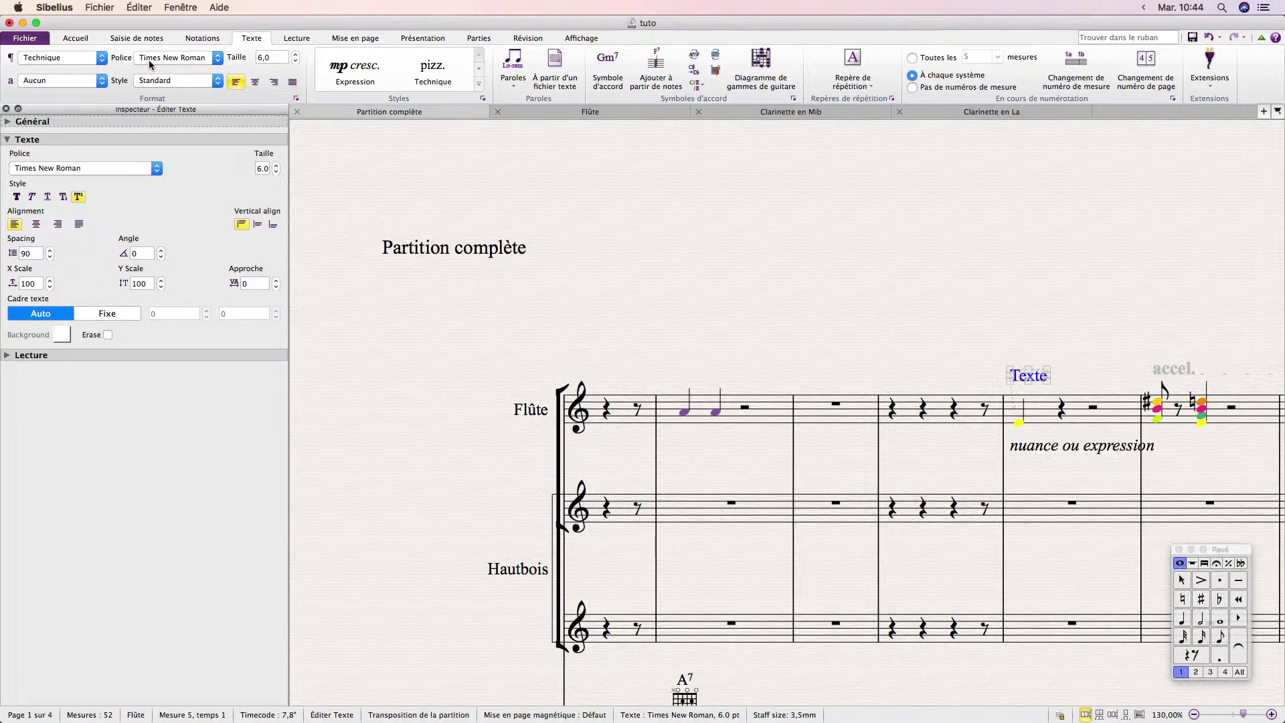
# Step: Set the font size of the selected "Texte" above the flute staff to 7 pt
pyautogui.click(278, 166)
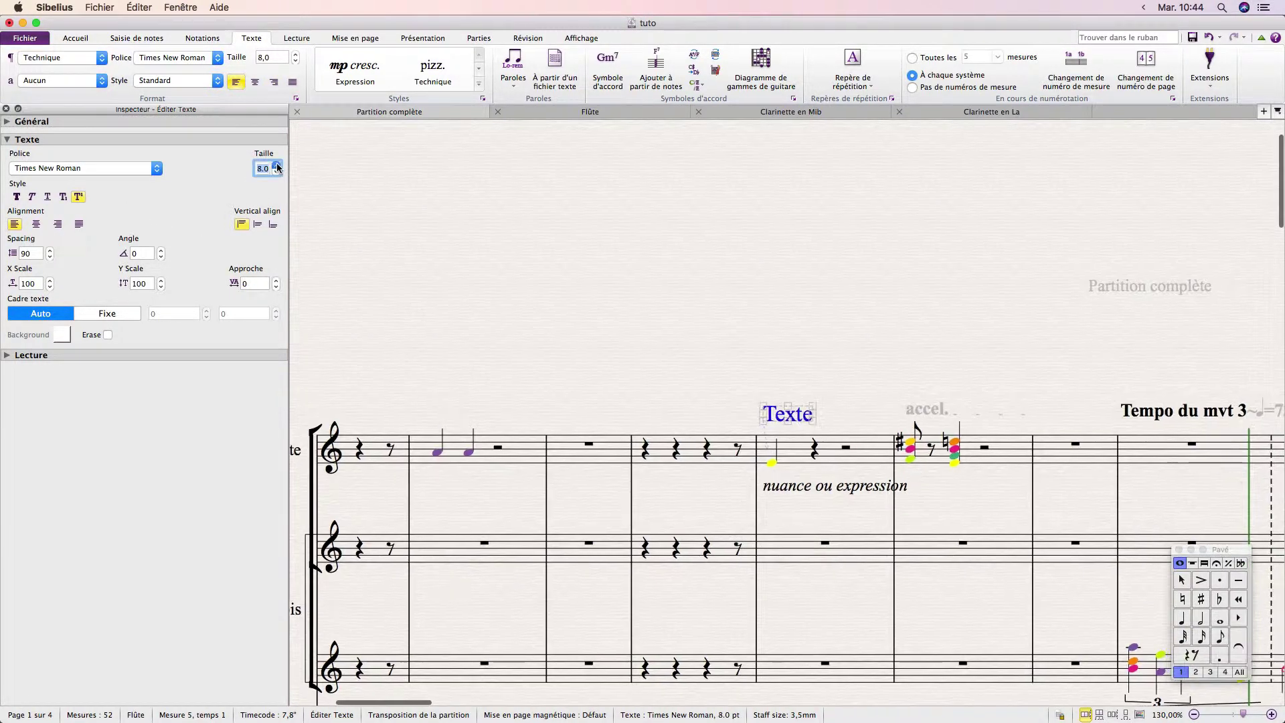
pyautogui.click(277, 166)
pyautogui.click(277, 172)
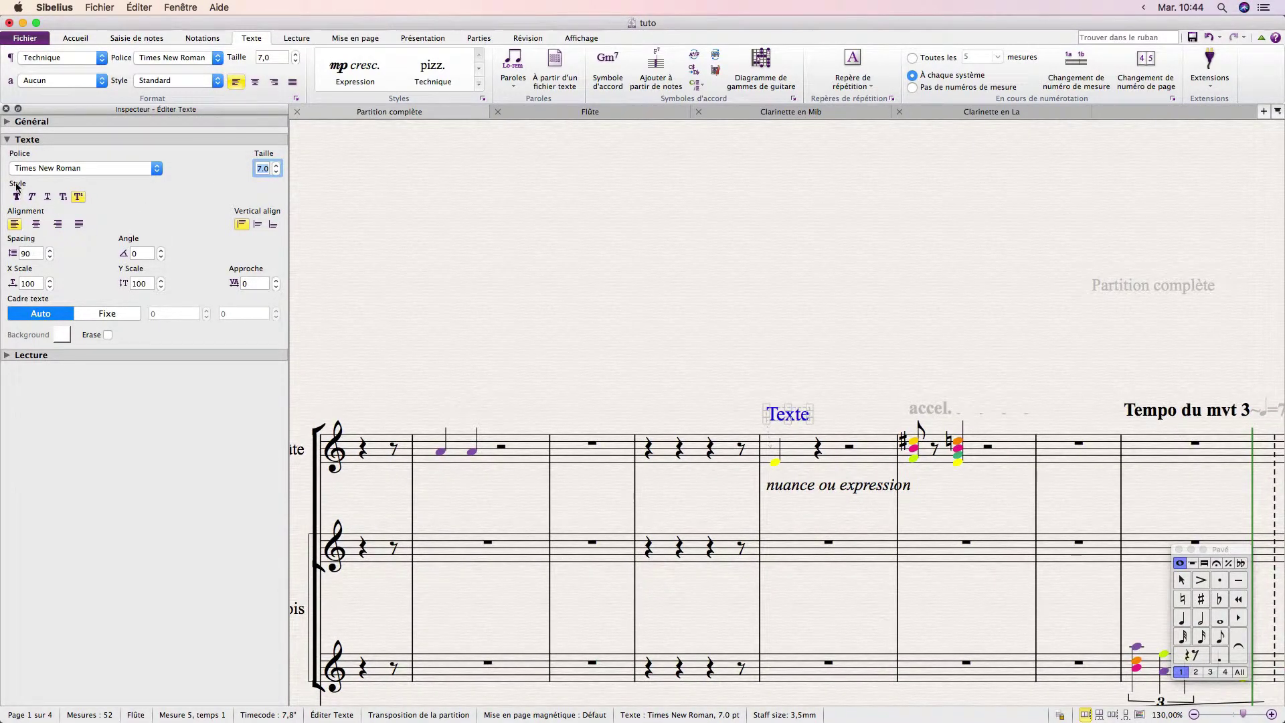
pyautogui.click(218, 81)
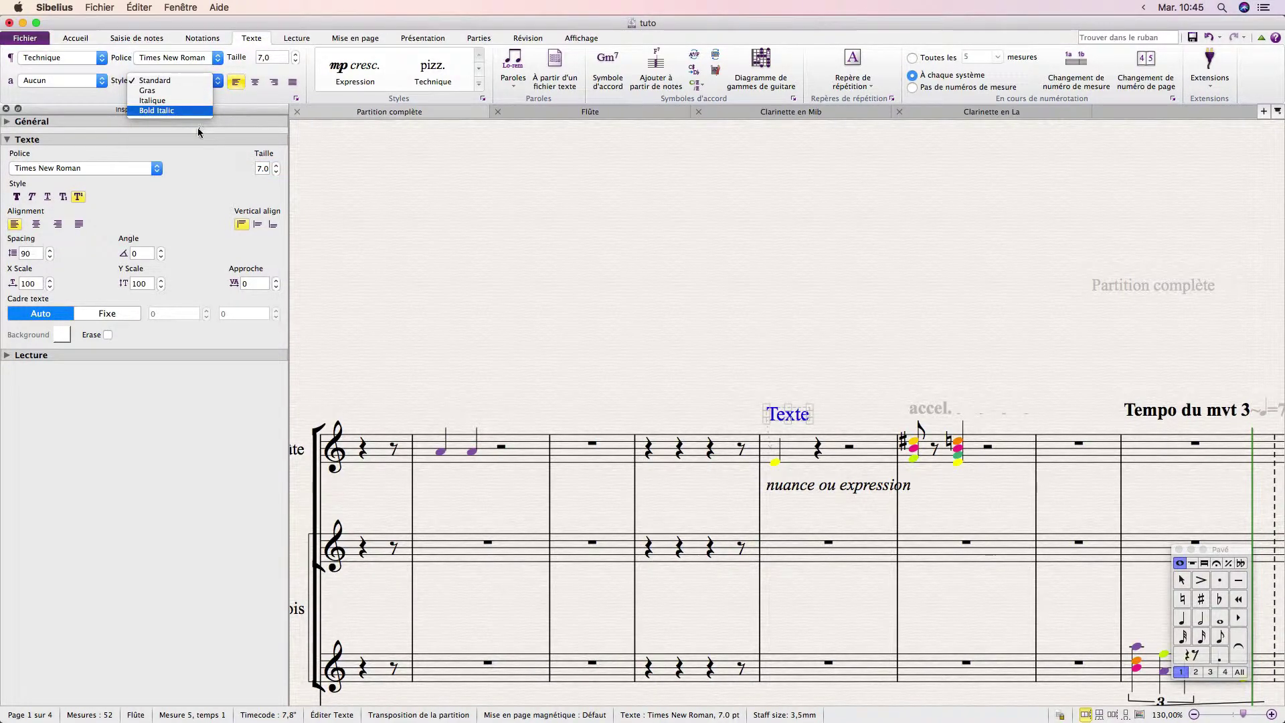
pyautogui.click(210, 183)
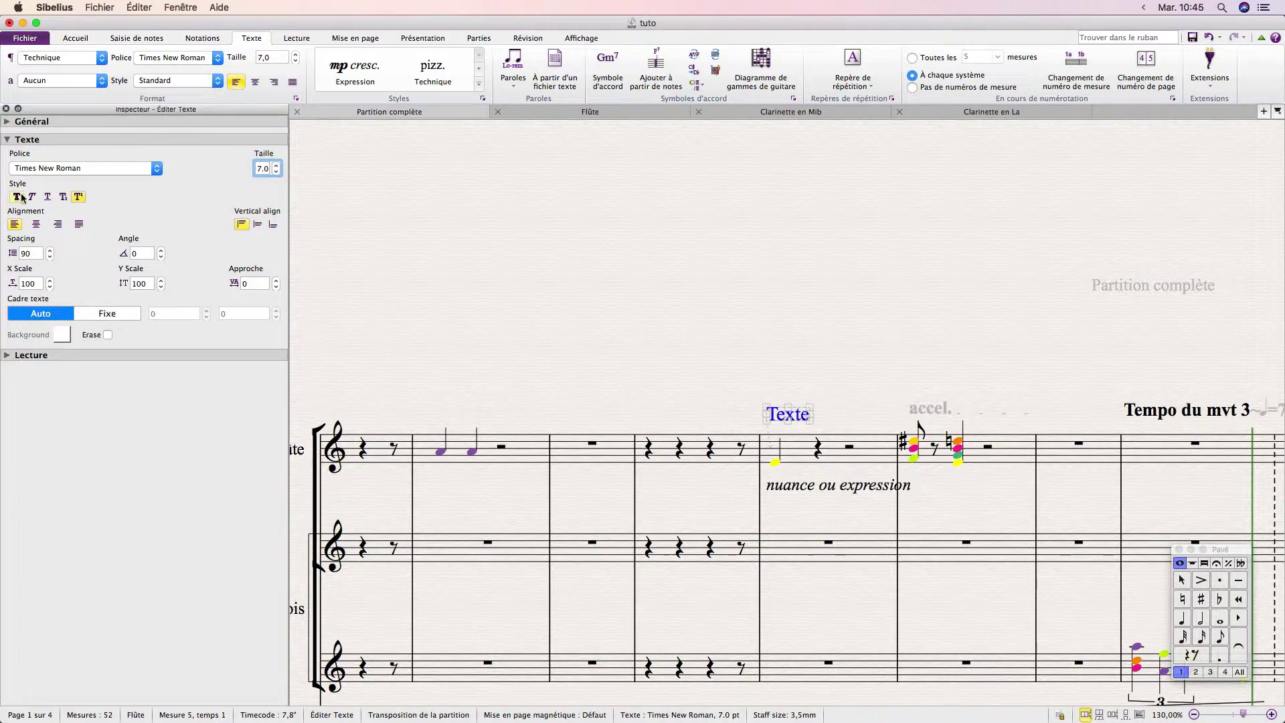
# Step: Try the subscript style on "Texte", and turn off both its subscript and superscript styles
pyautogui.click(551, 285)
pyautogui.click(789, 415)
pyautogui.click(63, 197)
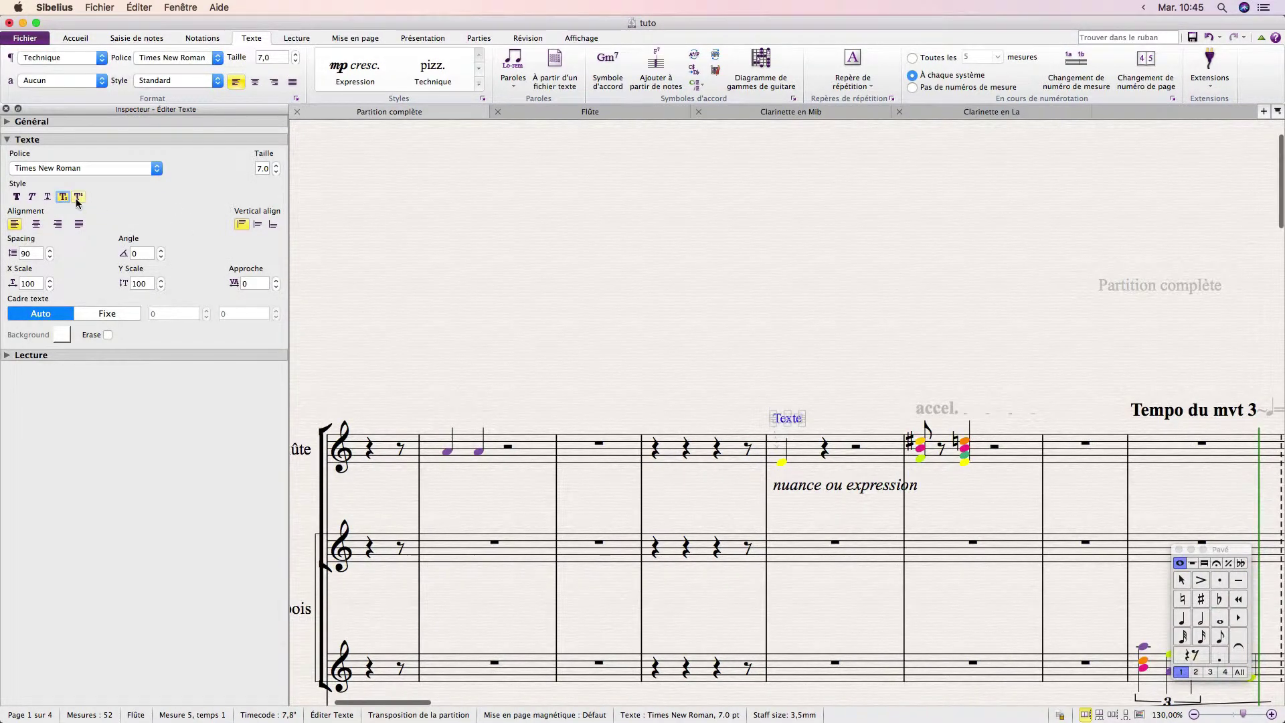
pyautogui.click(77, 200)
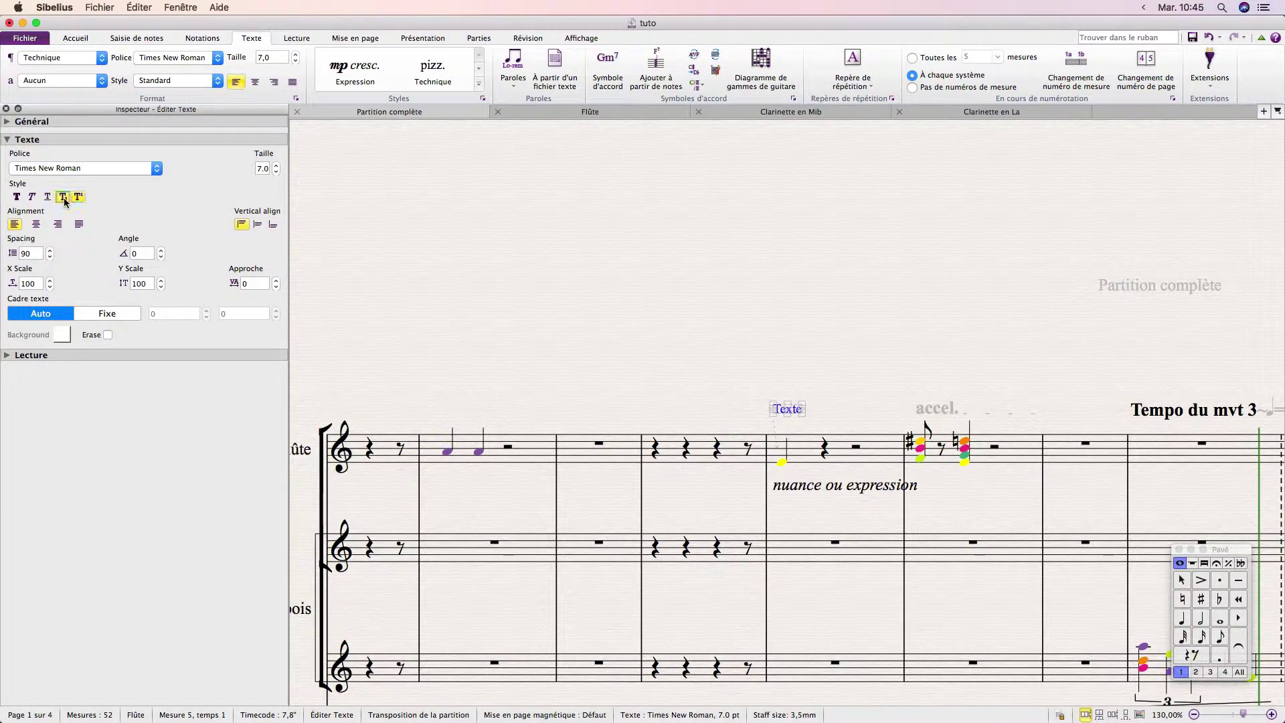
pyautogui.click(63, 197)
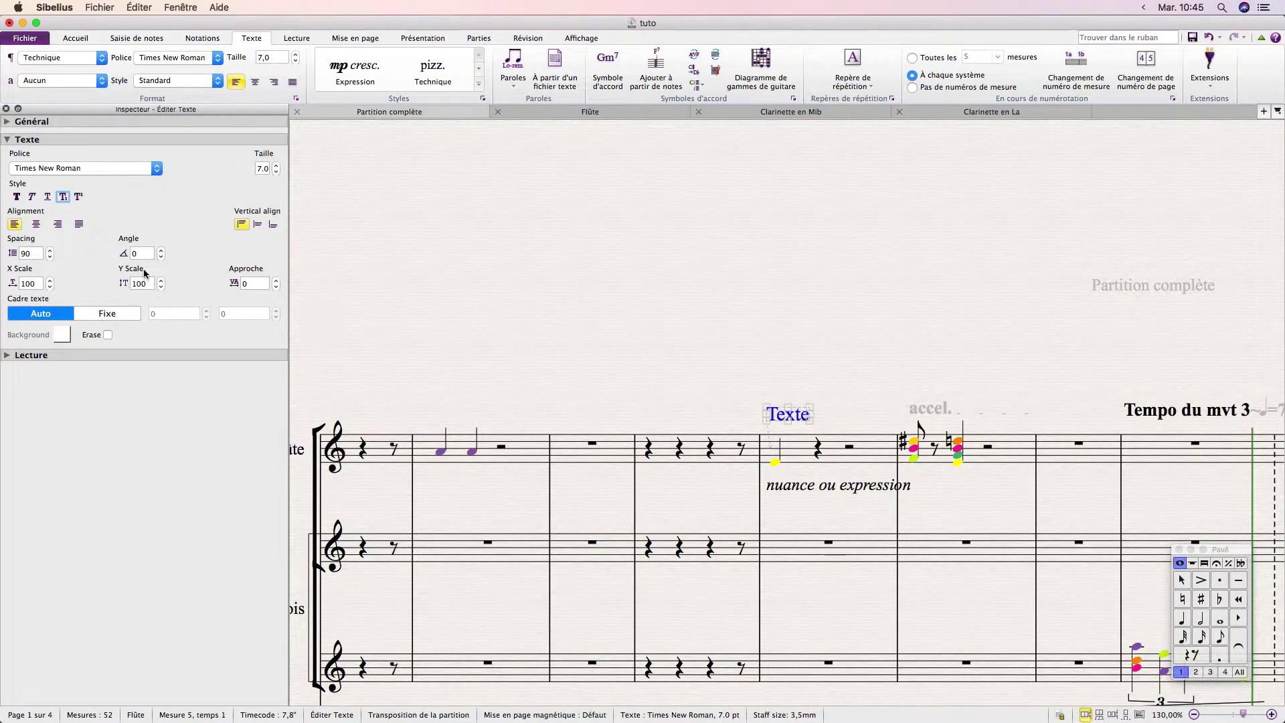
# Step: Try bold, italic and underline on "Texte", and remove all three styles again
pyautogui.click(17, 197)
pyautogui.click(31, 197)
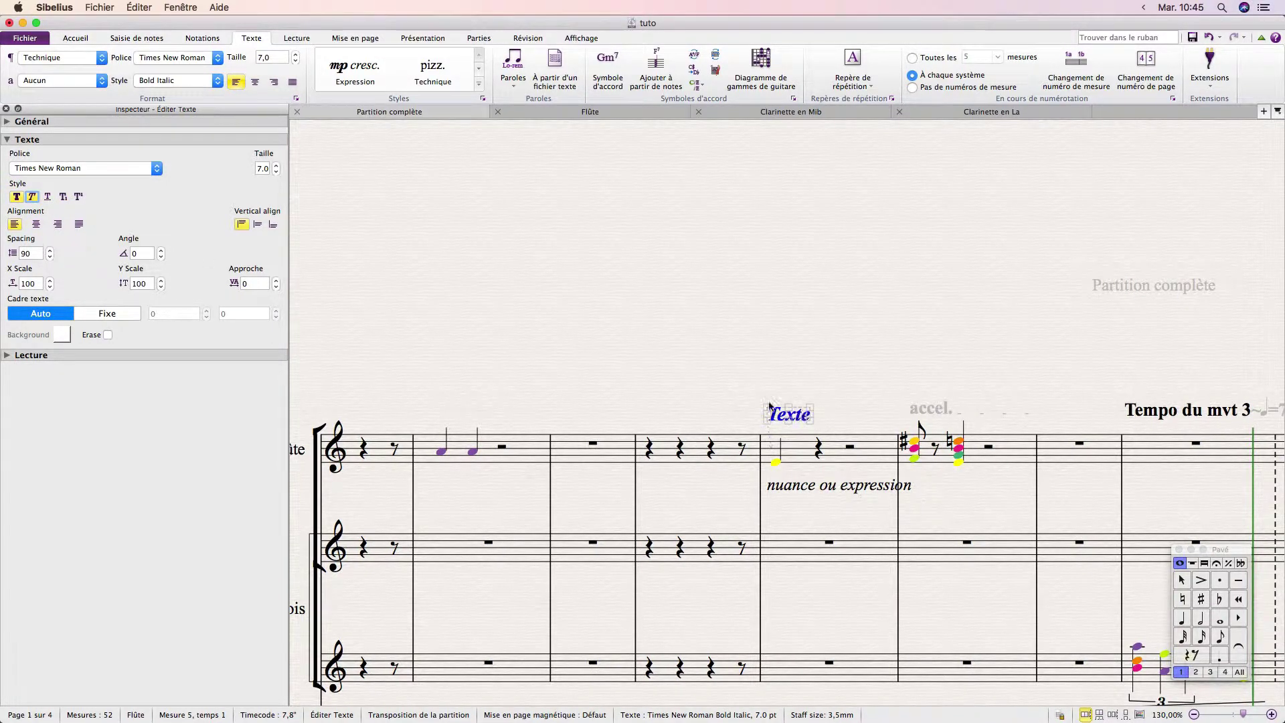
pyautogui.press('super+equal')
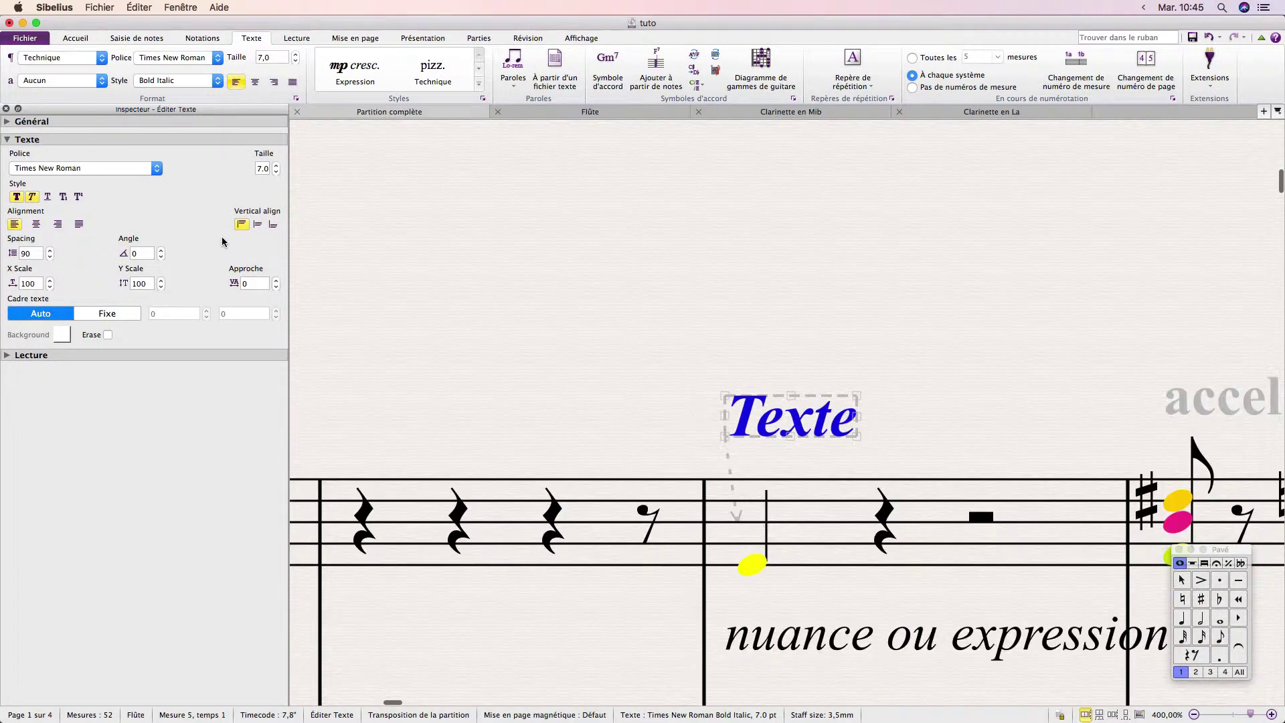
pyautogui.click(47, 197)
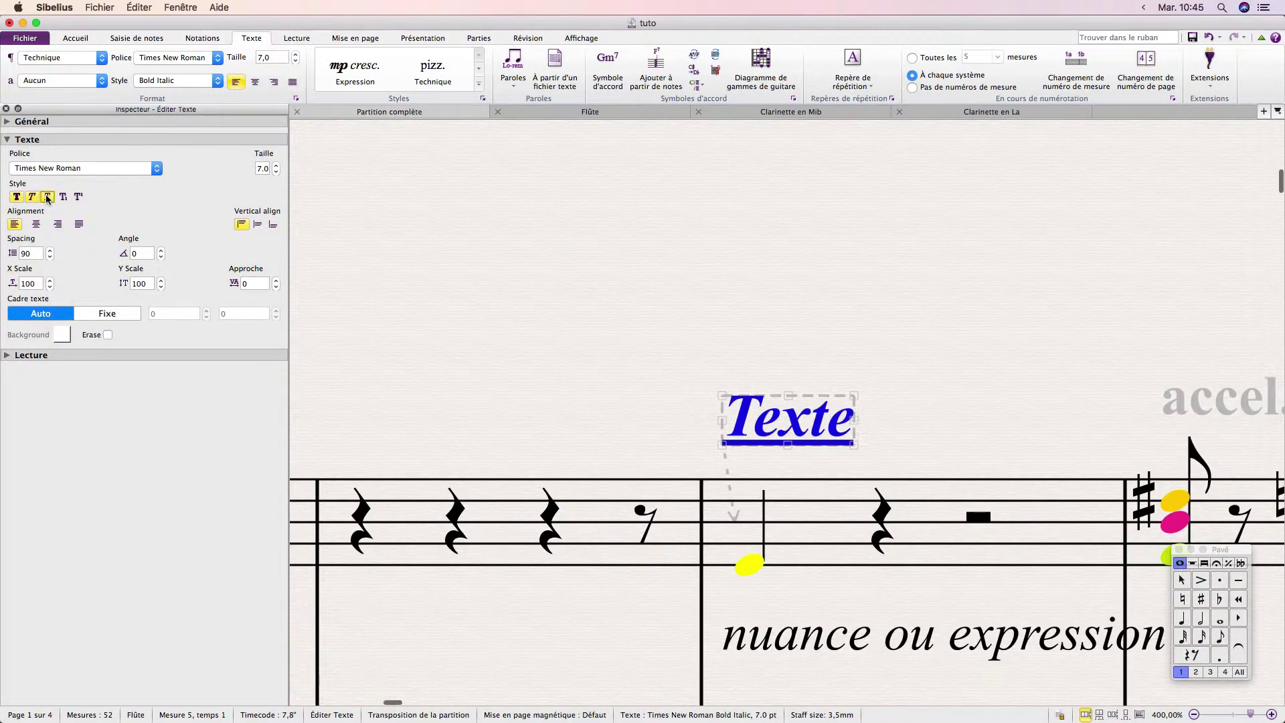
pyautogui.click(47, 196)
pyautogui.click(27, 197)
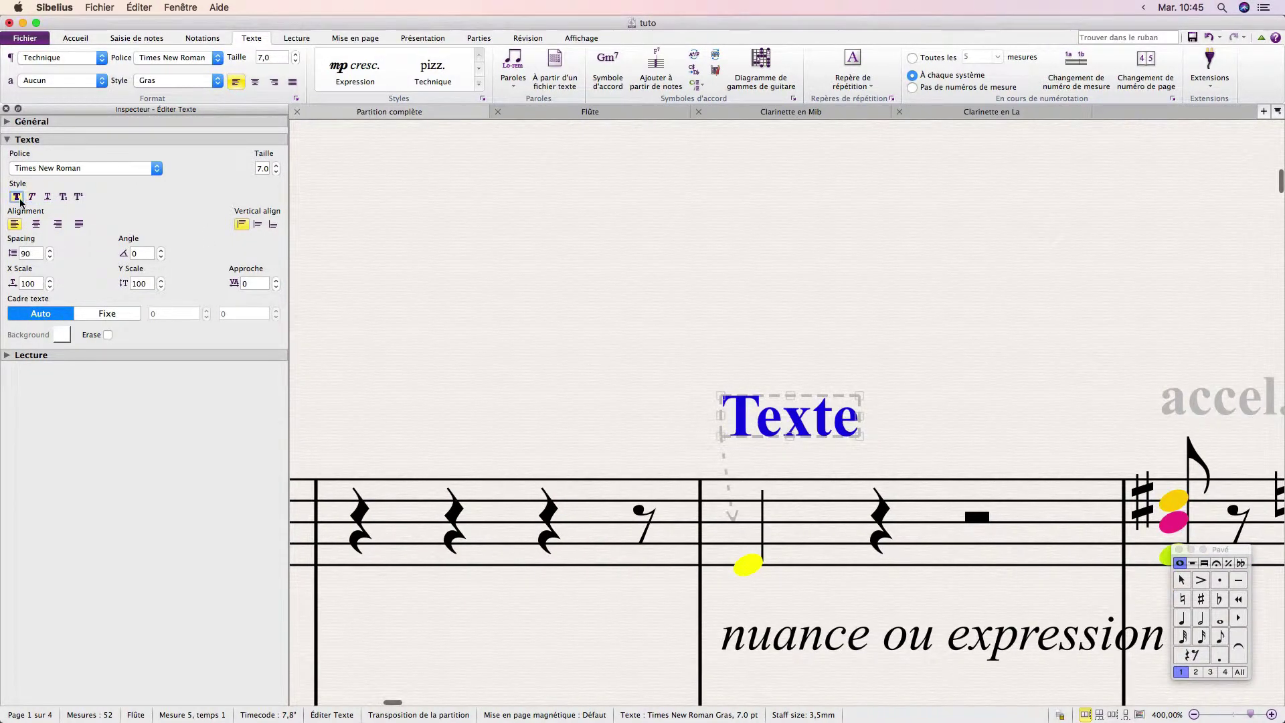
pyautogui.click(20, 201)
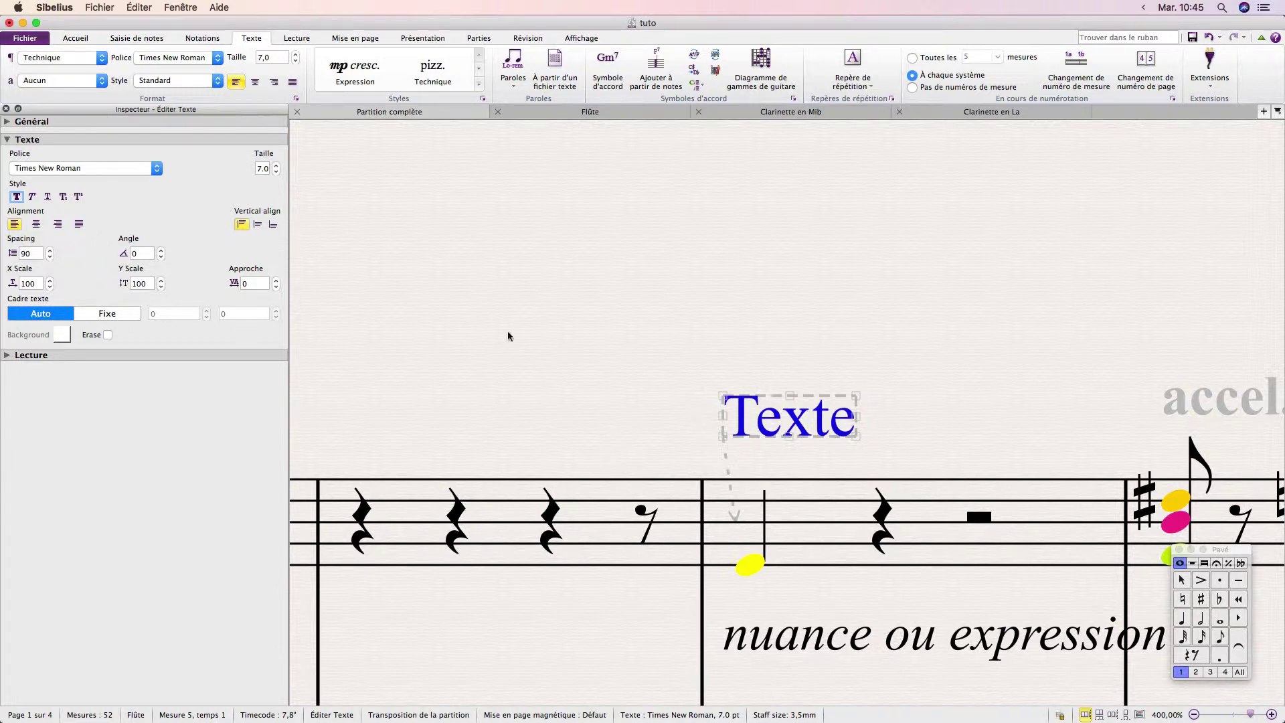
# Step: Copy the word "Texte" and paste it repeatedly within the same text object so it reads "TexteTexteTexteTexte"
pyautogui.doubleClick(785, 420)
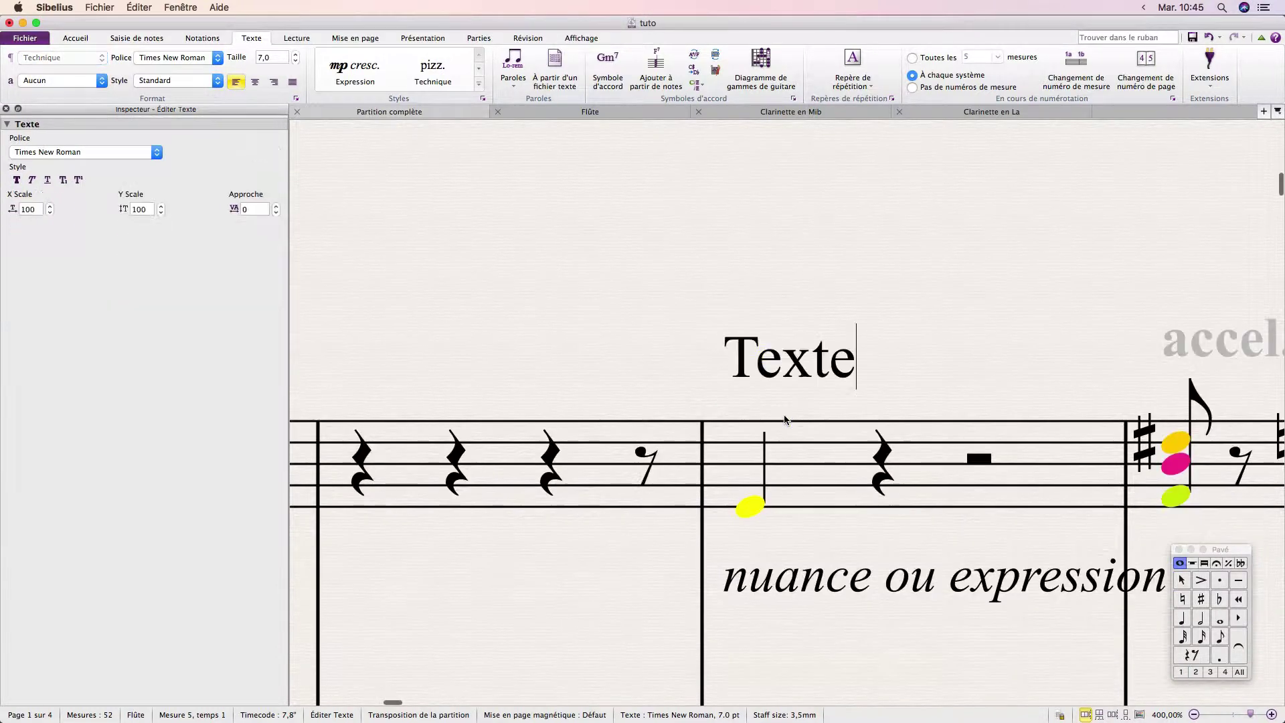
pyautogui.press('super+a')
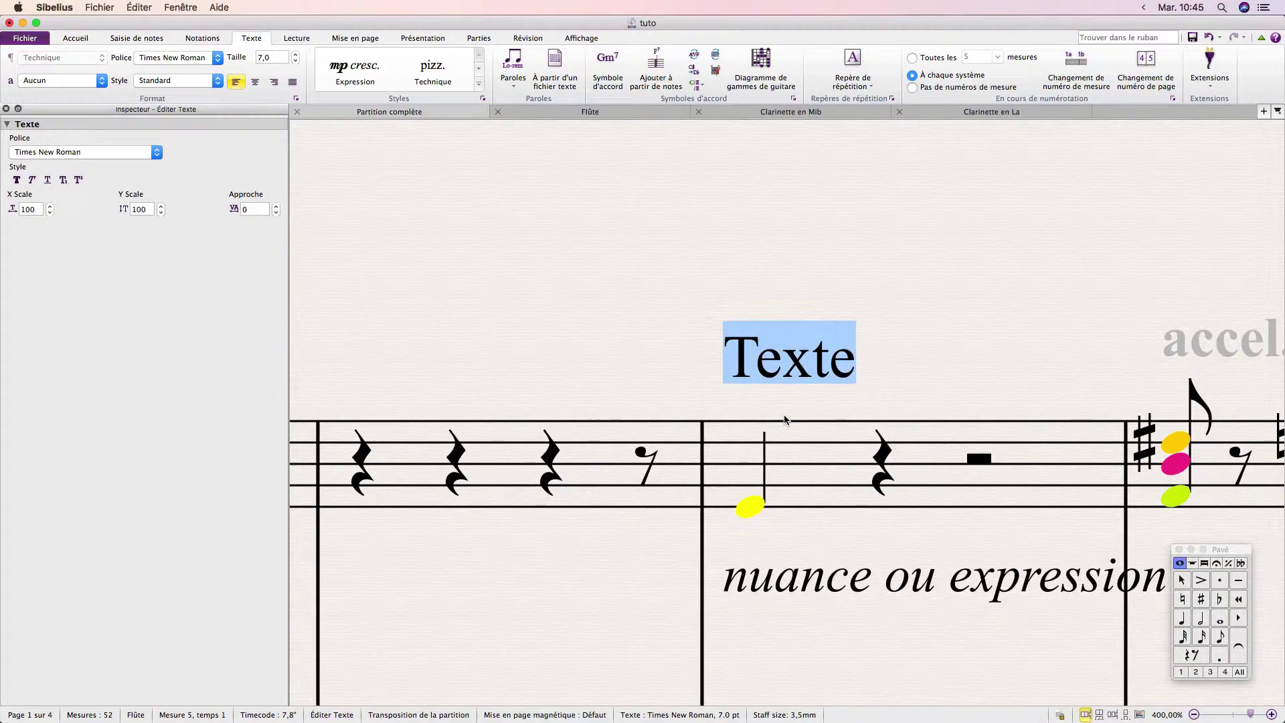
pyautogui.press('super+c')
pyautogui.press('super+v')
pyautogui.press('super+v')
pyautogui.press('super+v')
pyautogui.press('super+v')
pyautogui.press('Escape')
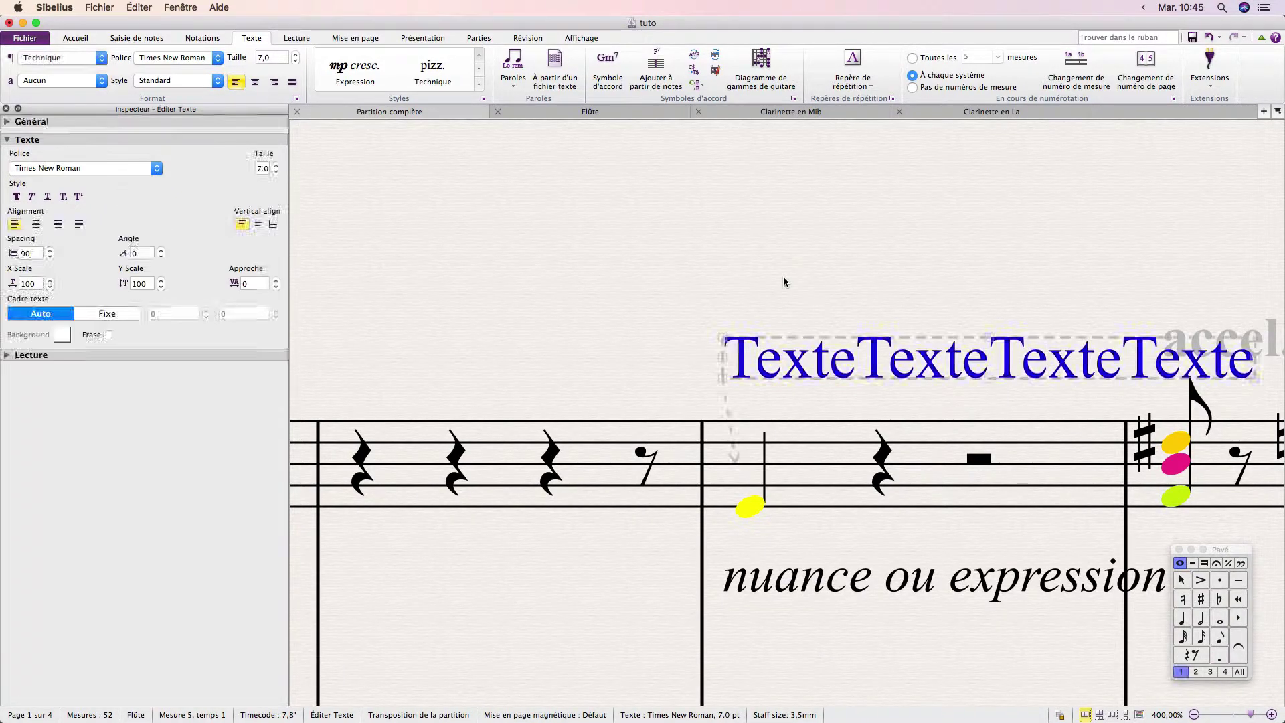
pyautogui.press('Escape')
# Step: Resize the frame of the repeated text freehand to about 12.59 by 5.13 so it wraps onto two lines
pyautogui.hscroll(5, 785, 281)
pyautogui.click(591, 356)
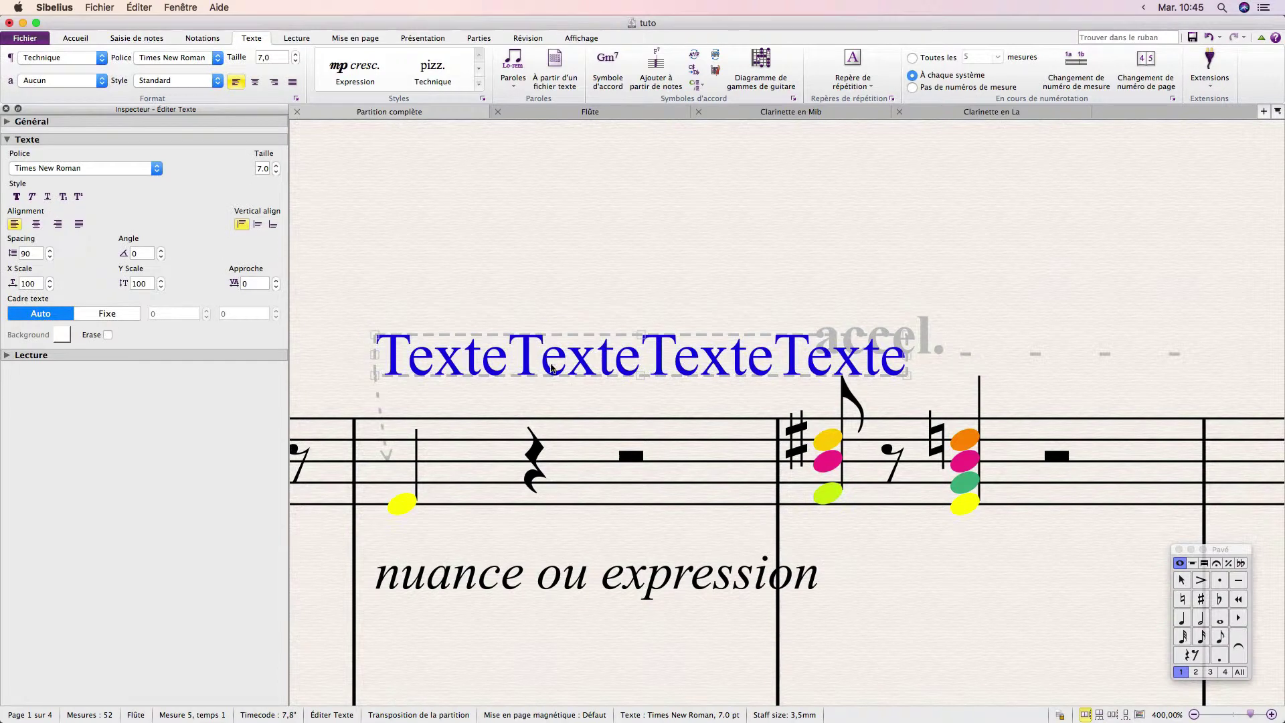
pyautogui.click(906, 377)
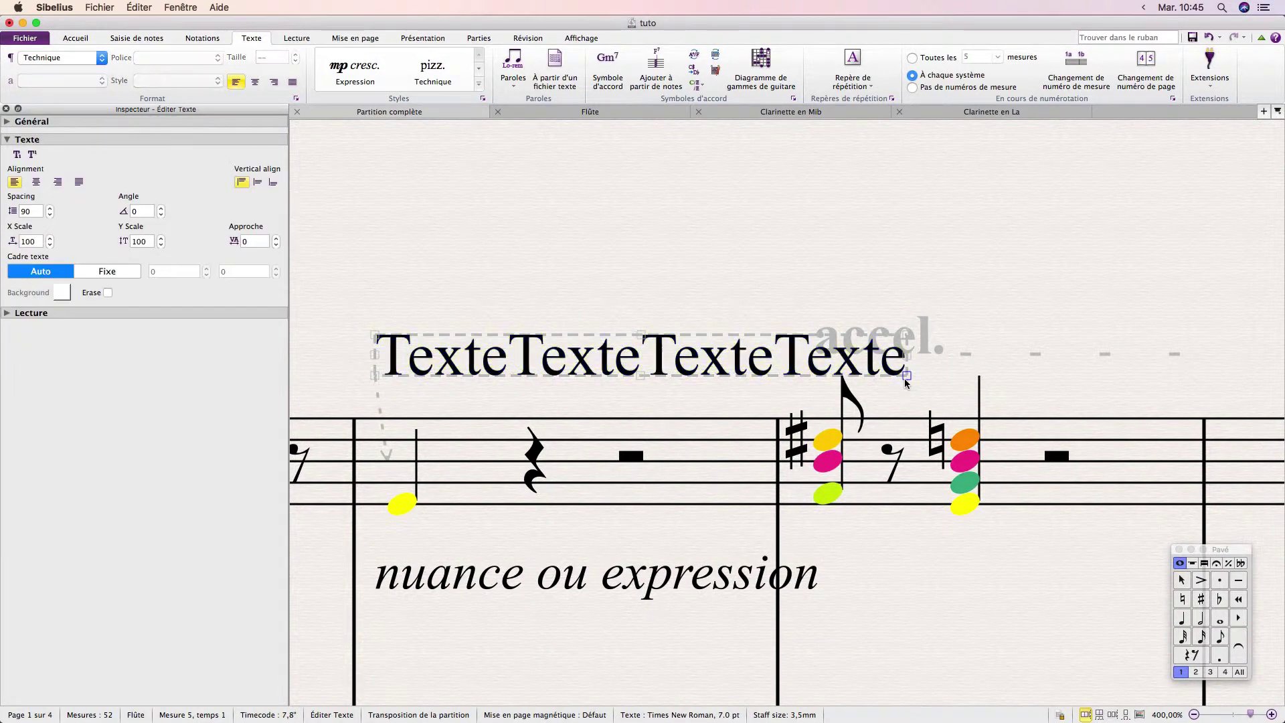
pyautogui.moveTo(905, 389); pyautogui.dragTo(654, 460)
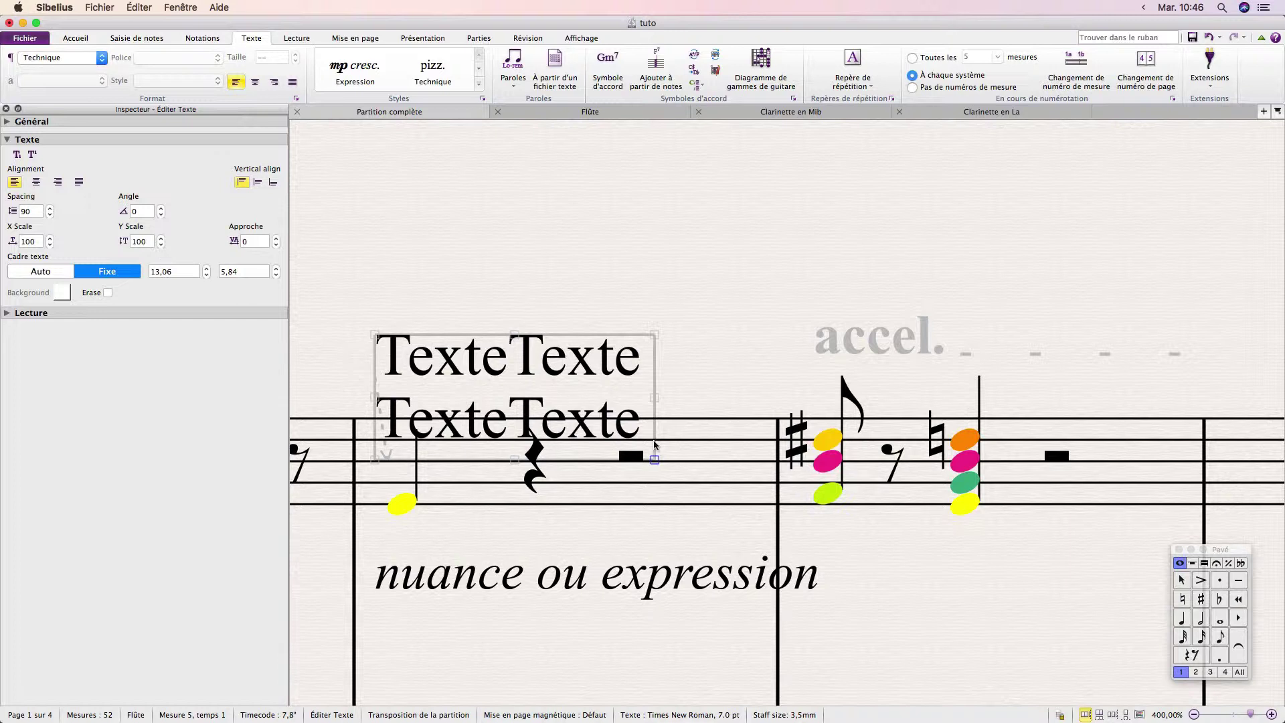
pyautogui.moveTo(655, 459); pyautogui.dragTo(646, 446)
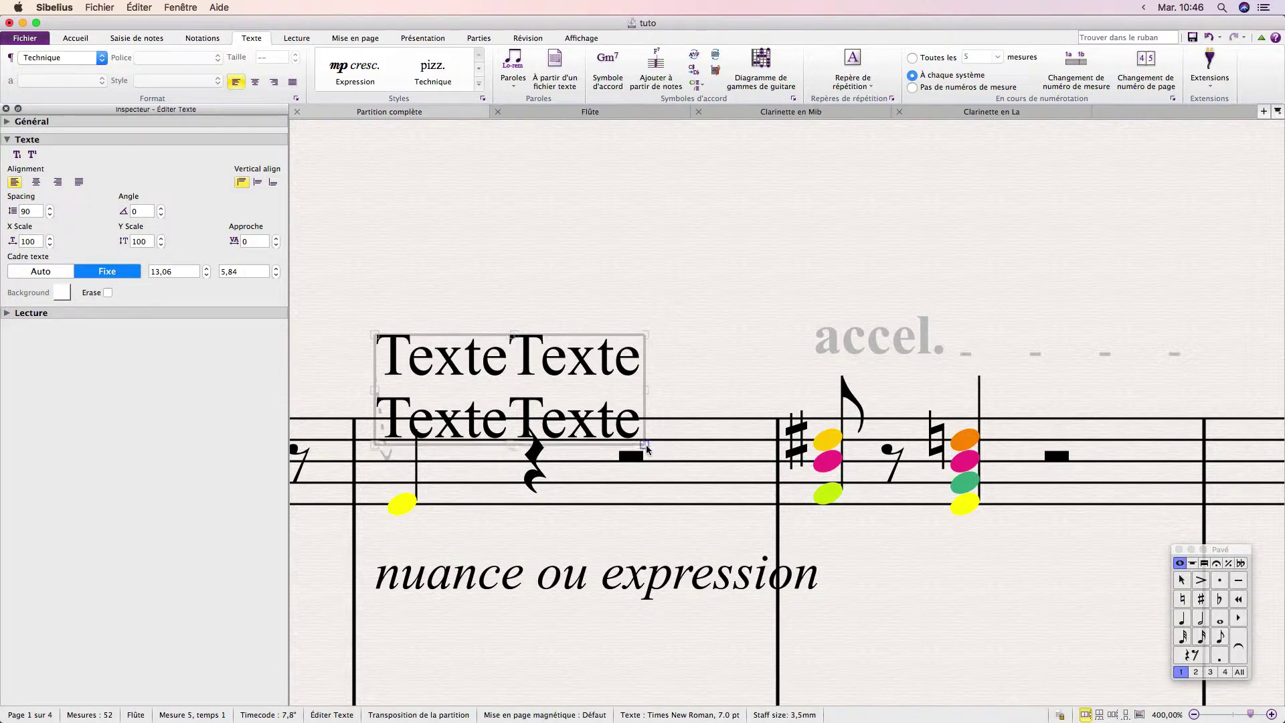
# Step: Set the fixed text frame's width to 13 and its height to 5,5
pyautogui.doubleClick(177, 274)
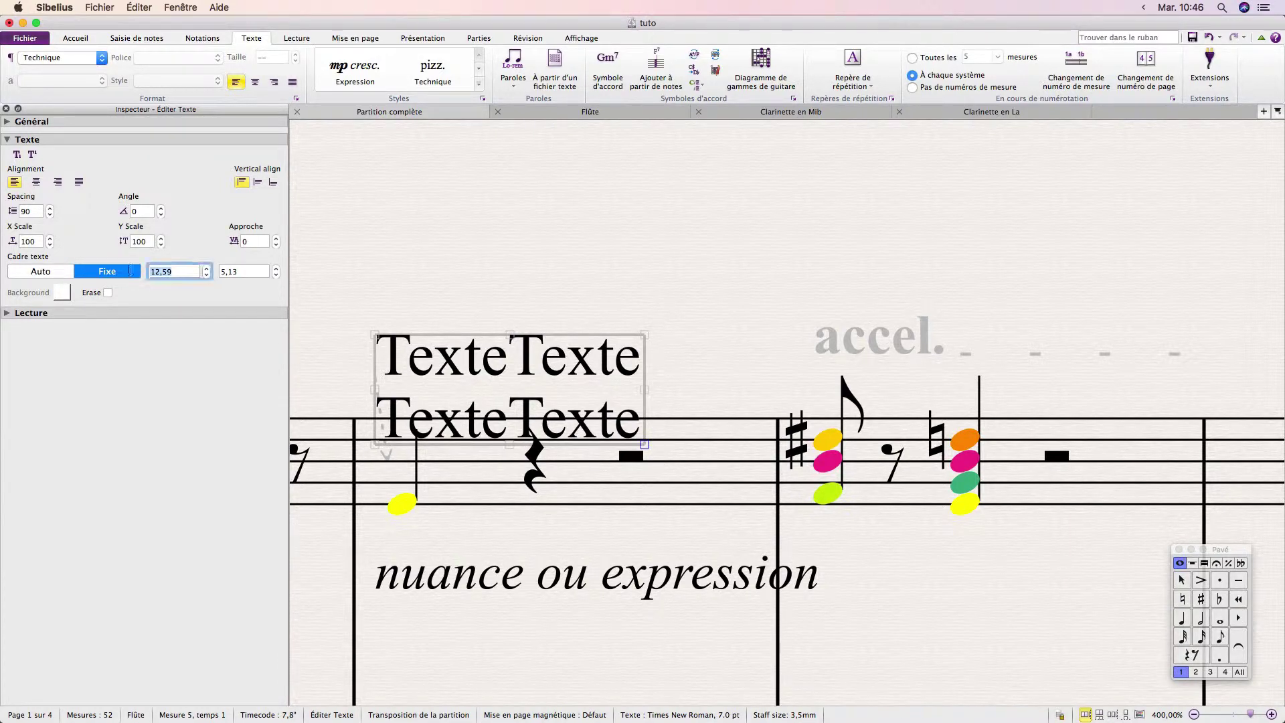
pyautogui.write('13')
pyautogui.press('Tab')
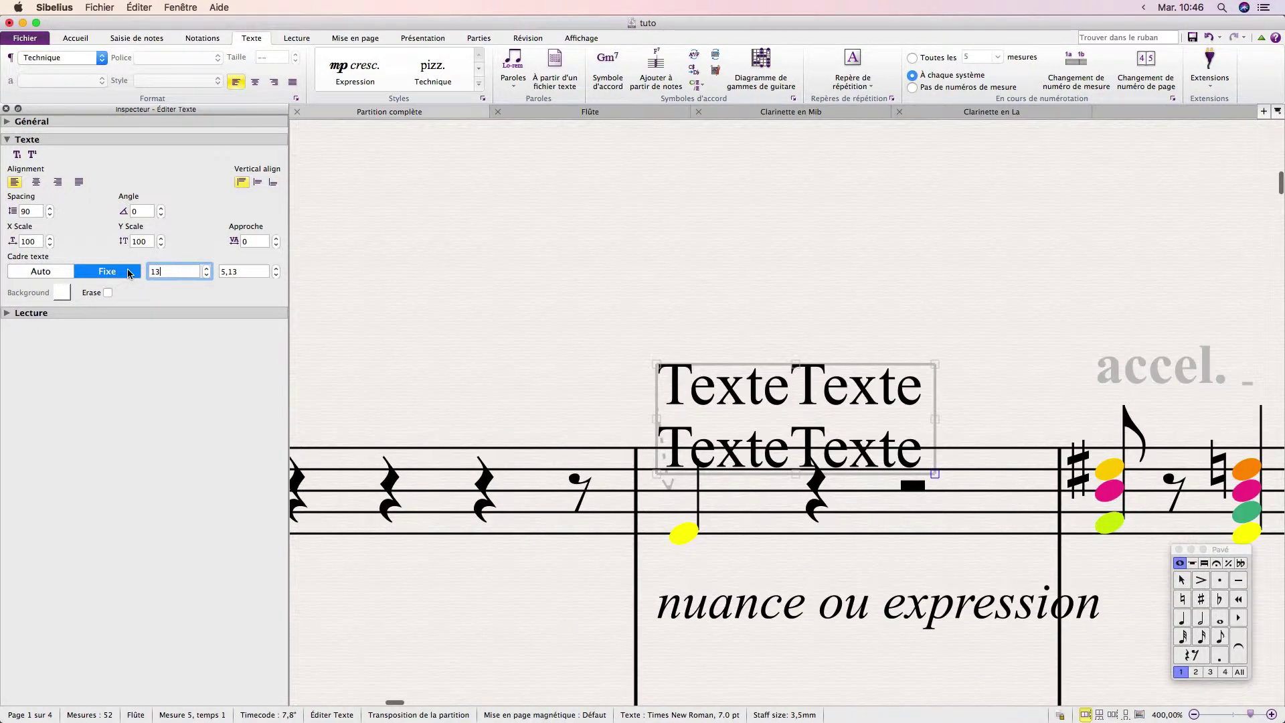
pyautogui.write('5,5')
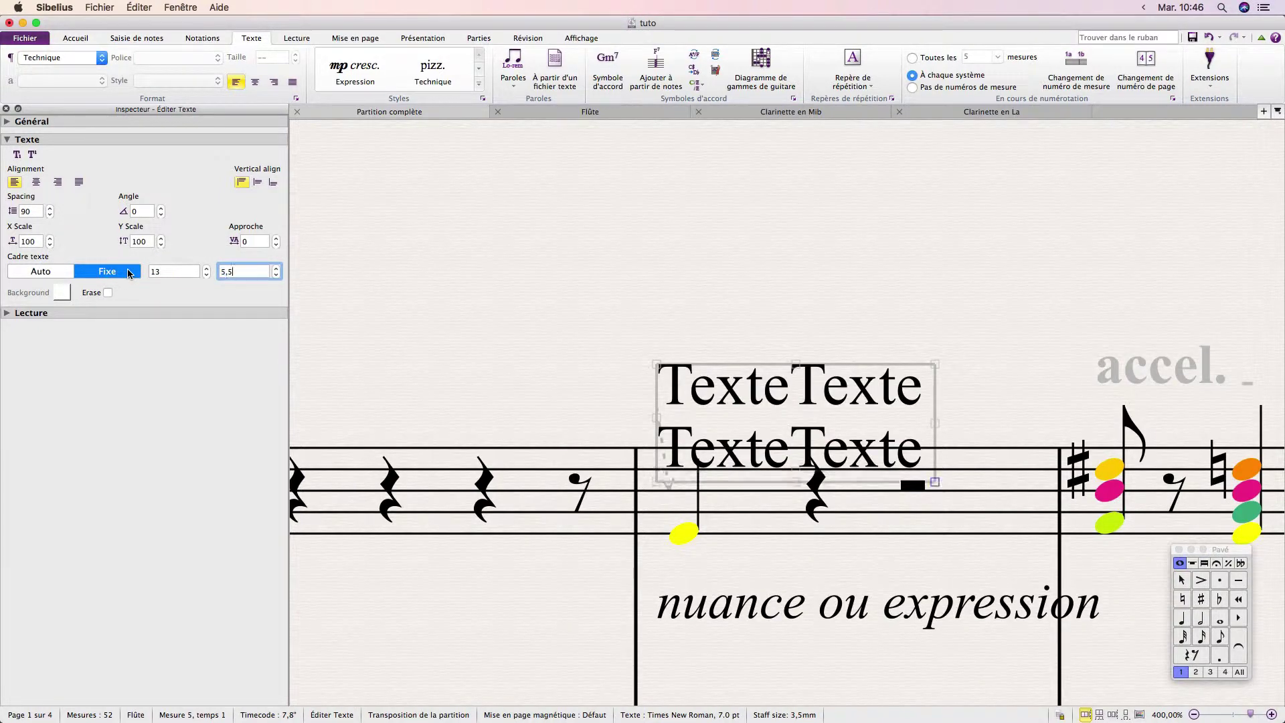
pyautogui.click(598, 319)
# Step: Shrink the text frame to about 12.63 by 4.72, and enlarge it to about 18.72 by 8.31
pyautogui.click(893, 443)
pyautogui.moveTo(933, 479); pyautogui.dragTo(919, 459)
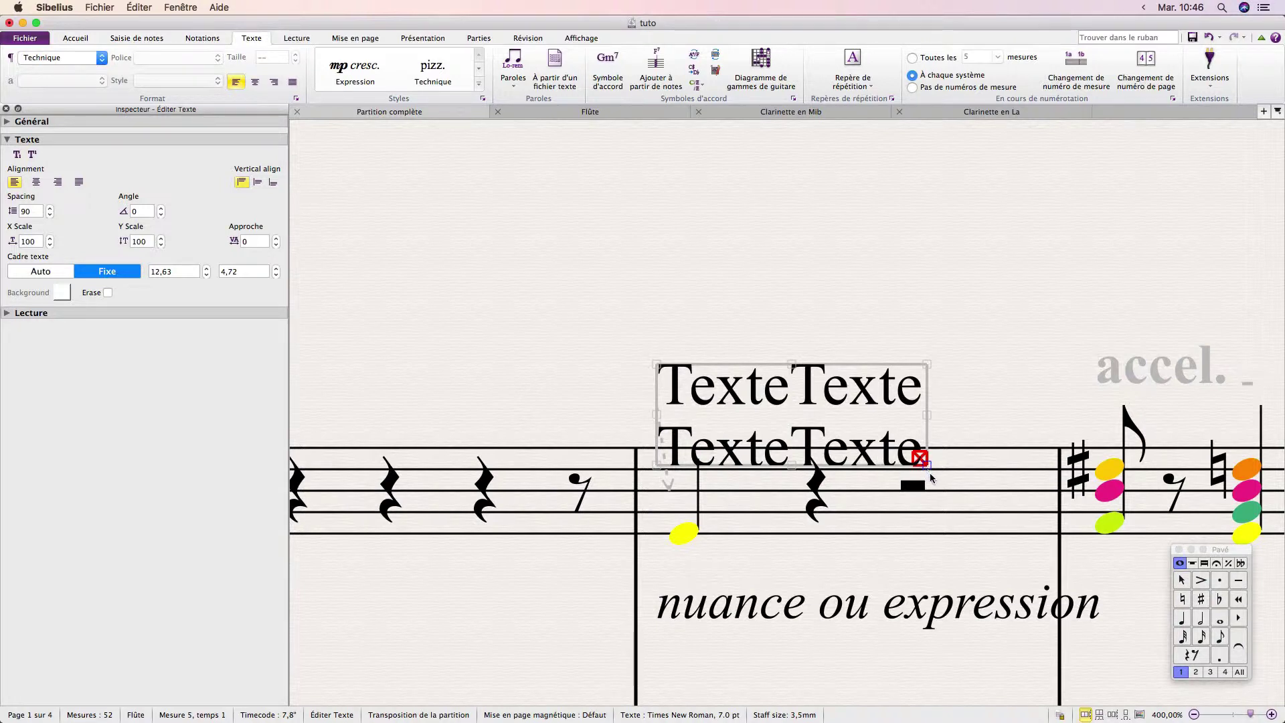
pyautogui.moveTo(929, 473); pyautogui.dragTo(1055, 543)
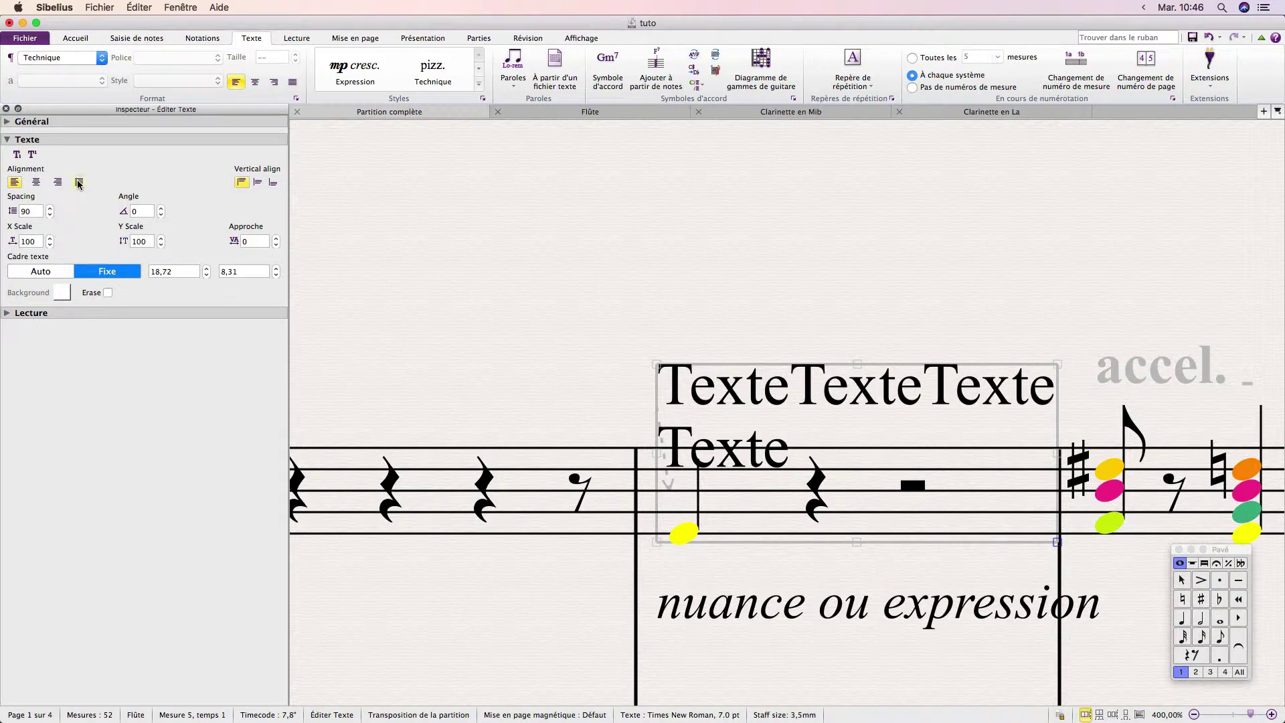
# Step: Move the text frame up clear of the staff and set its text centred, vertically middle-aligned, and finally justified
pyautogui.click(36, 181)
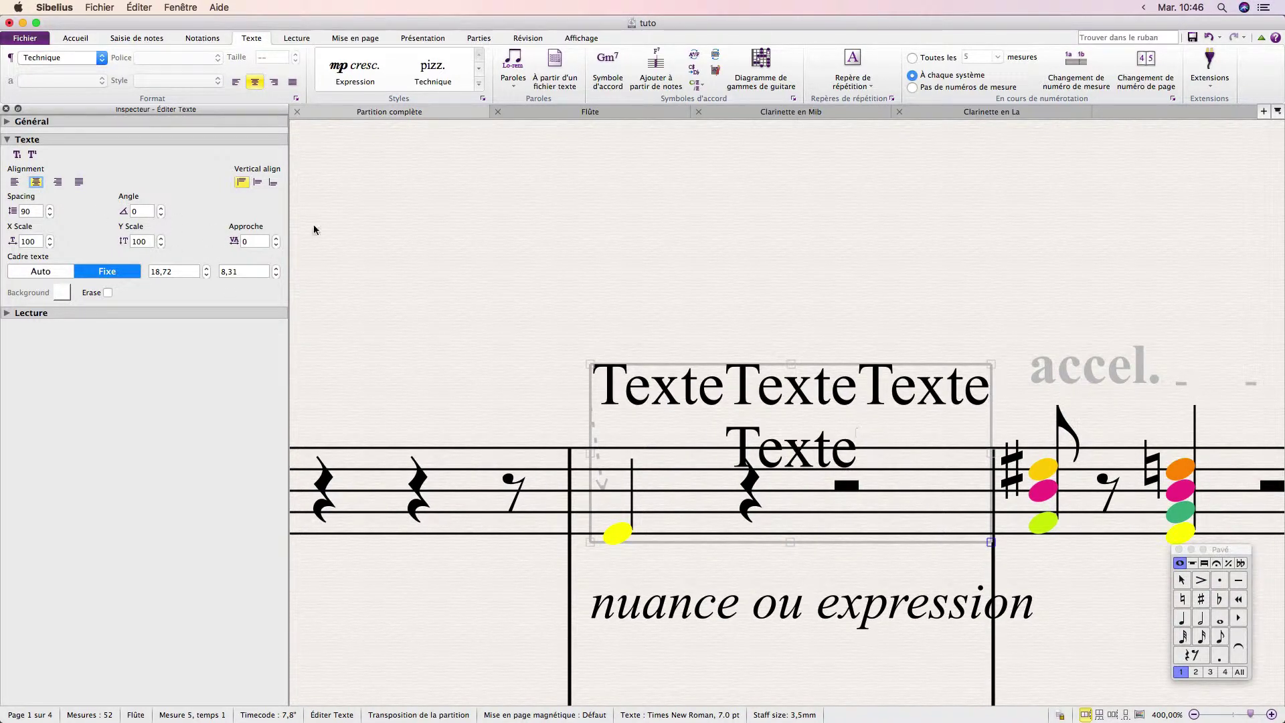
pyautogui.click(258, 181)
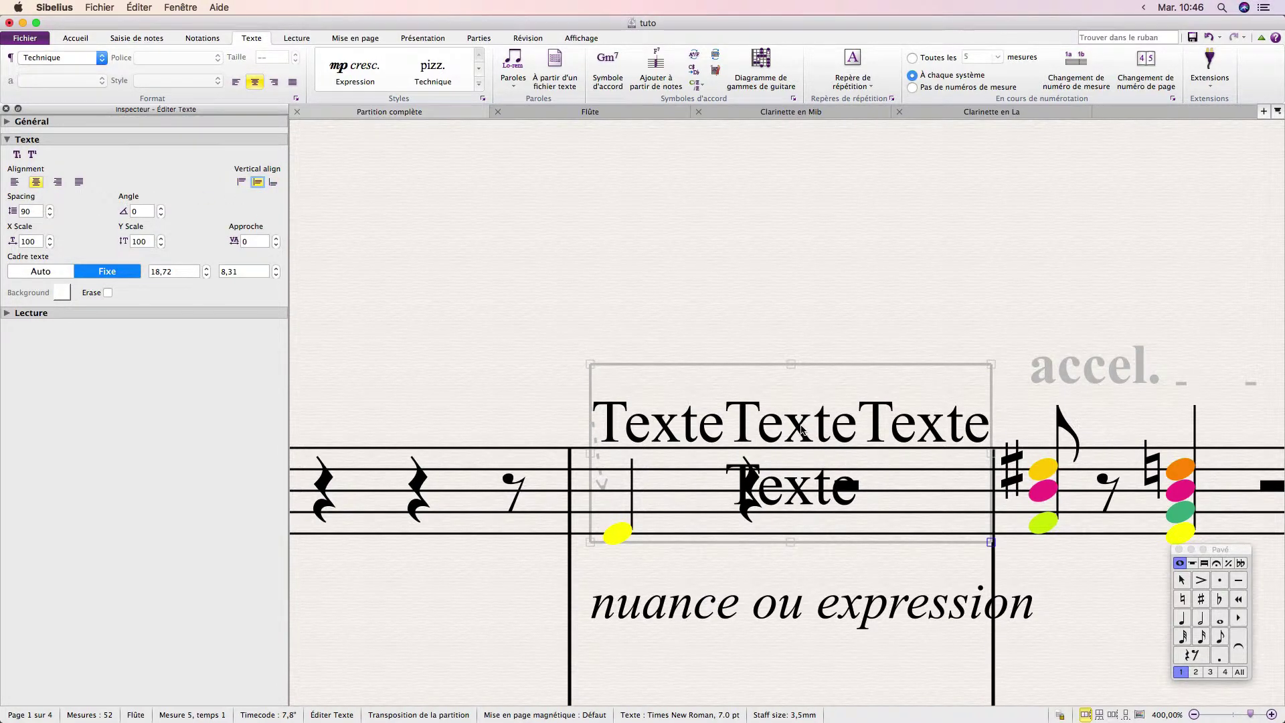
pyautogui.moveTo(801, 429); pyautogui.dragTo(794, 300)
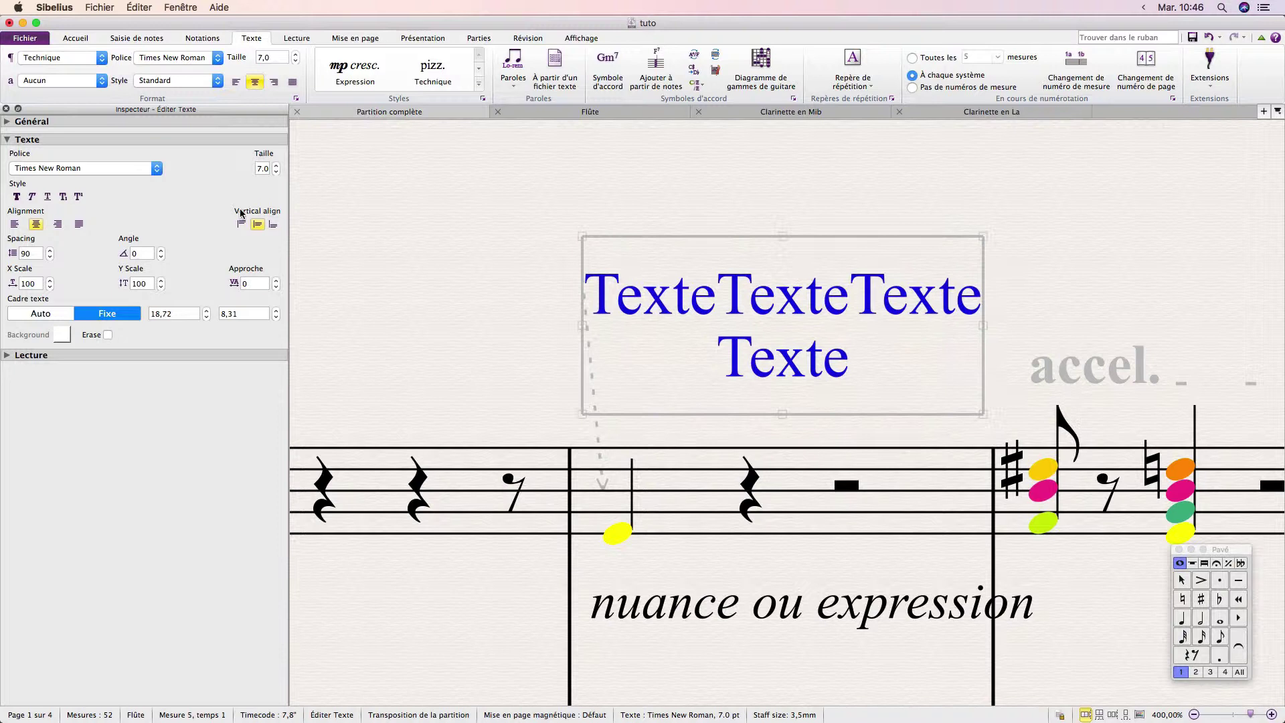
pyautogui.click(81, 224)
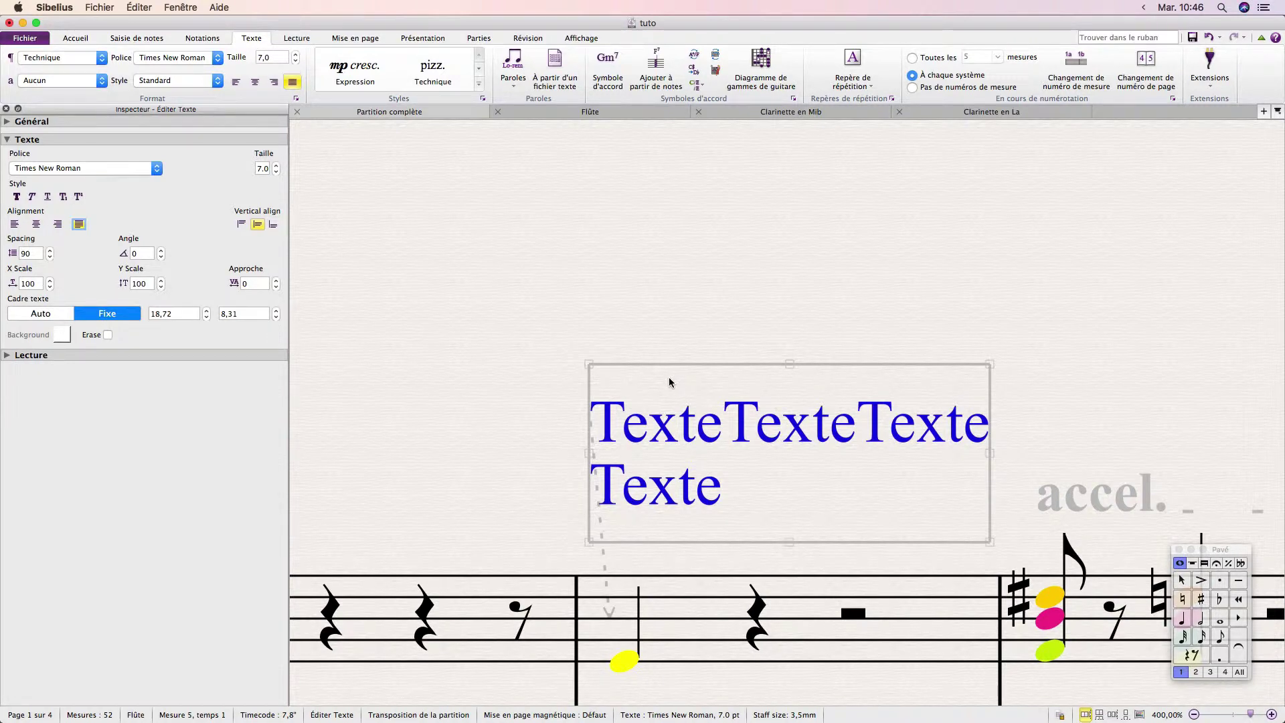
# Step: Increase the line spacing of the framed text to 111
pyautogui.click(50, 251)
pyautogui.click(50, 250)
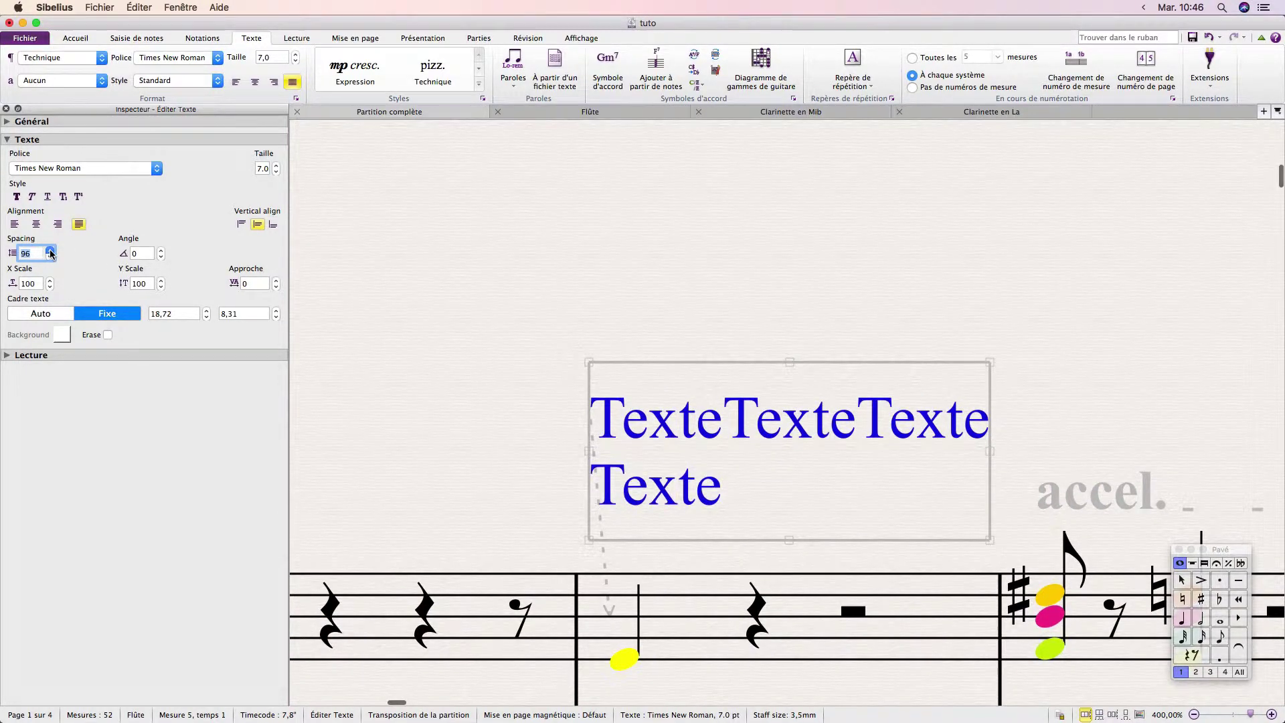
pyautogui.write('111')
pyautogui.press('Return')
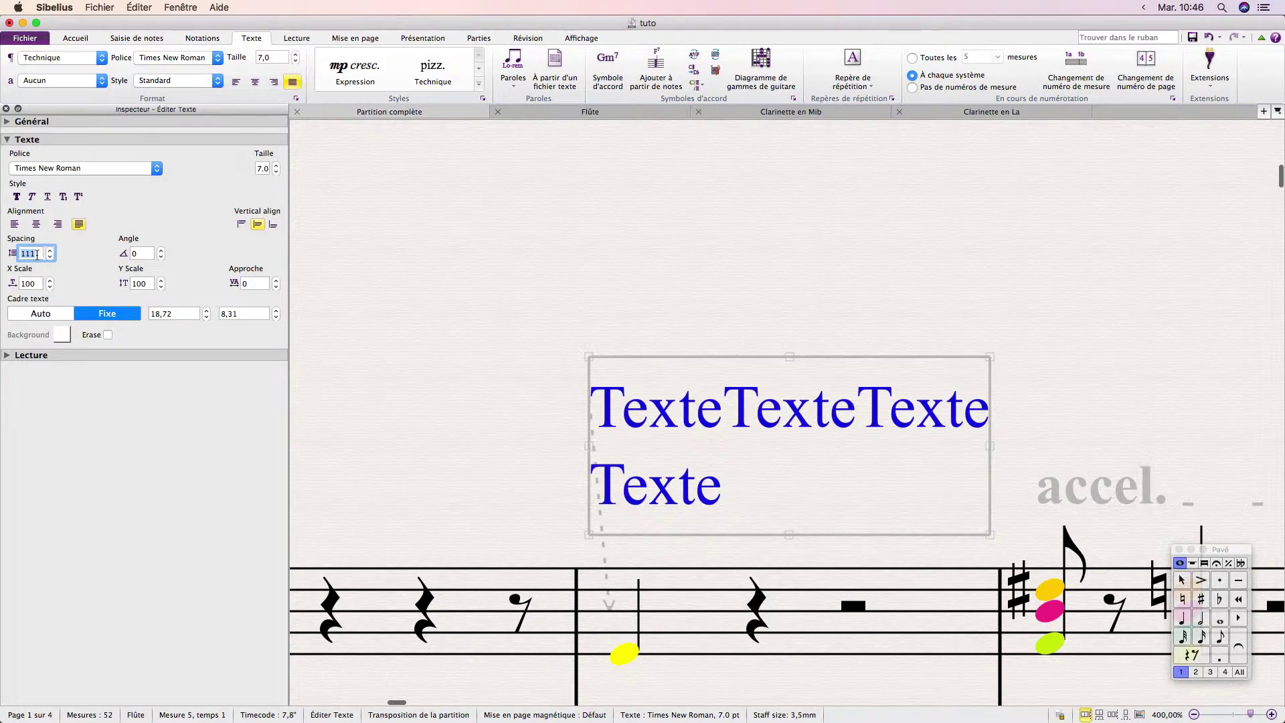
# Step: Set the text frame to Auto and insert a line break in the middle, giving two lines of "TexteTexte"
pyautogui.click(41, 313)
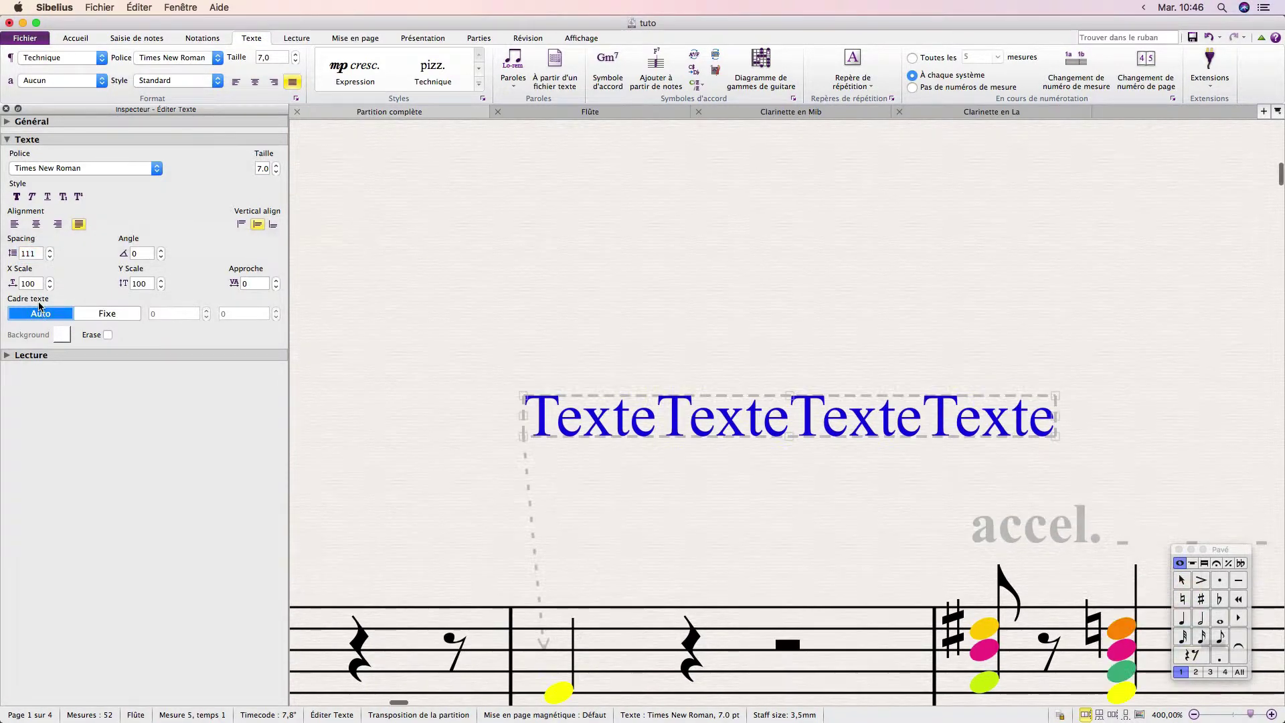
pyautogui.doubleClick(795, 425)
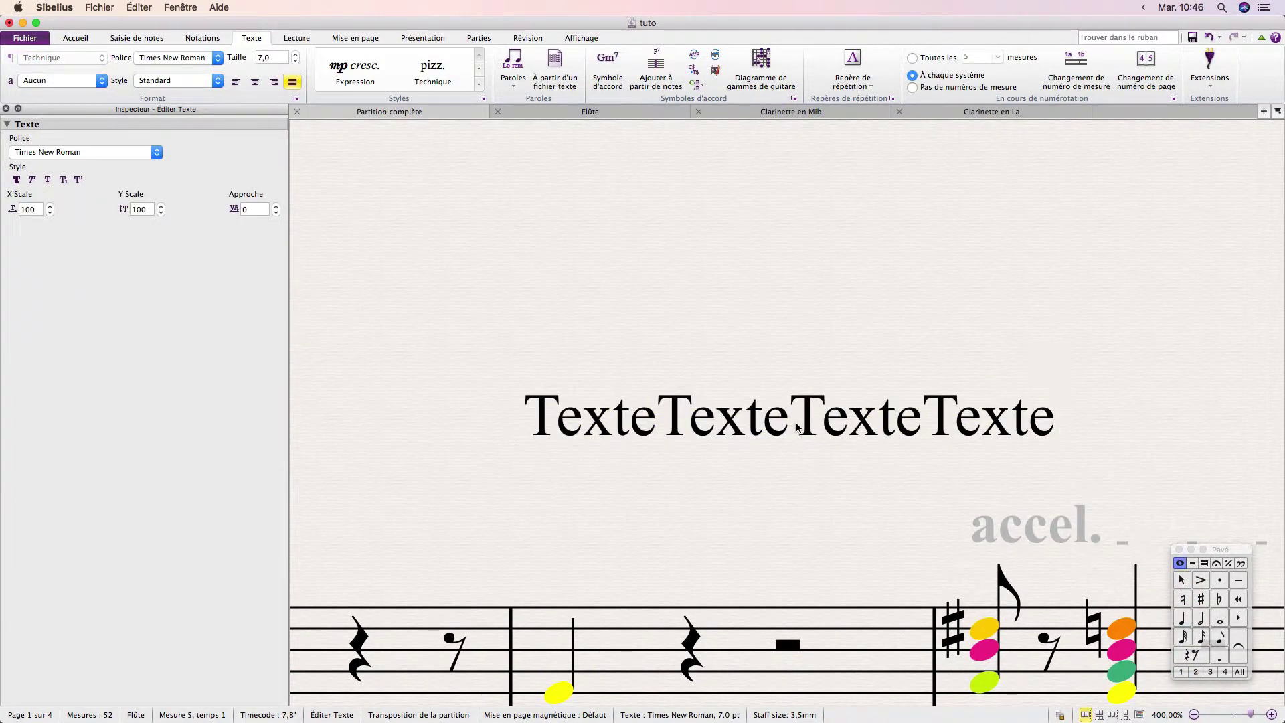
pyautogui.press('Return')
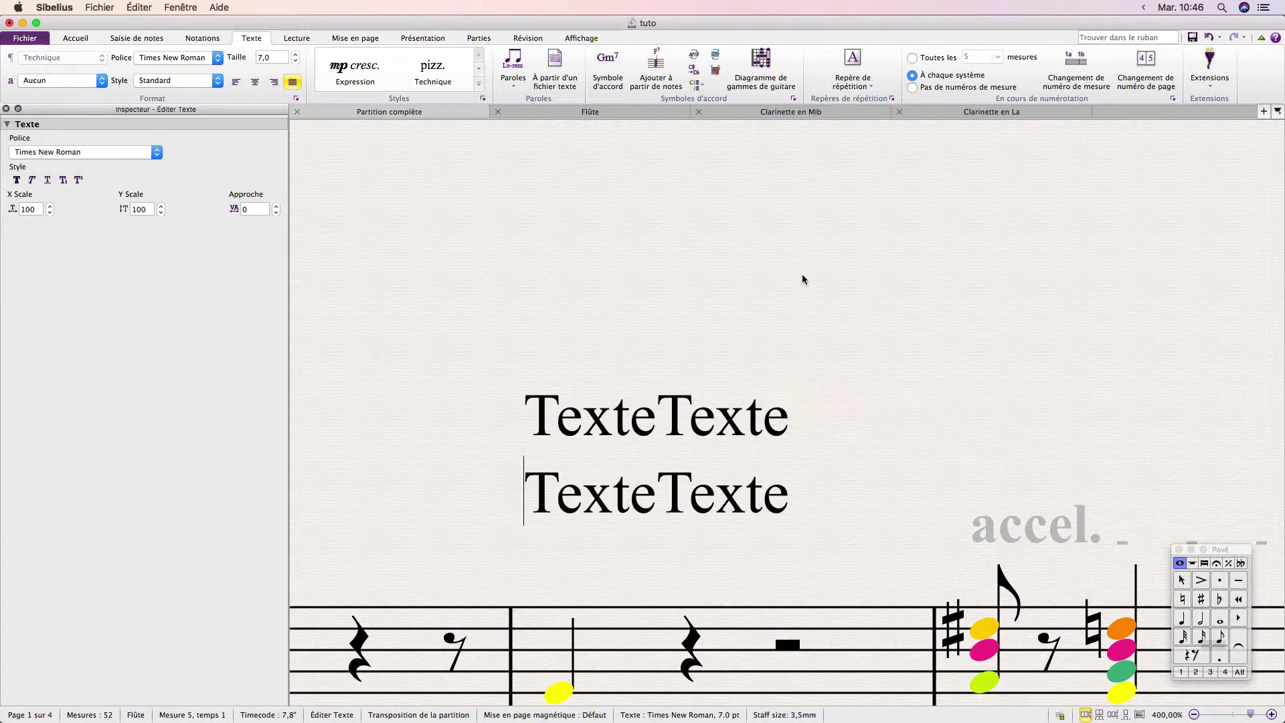
pyautogui.click(803, 279)
# Step: Set the line spacing of the two-line text to 50
pyautogui.click(673, 428)
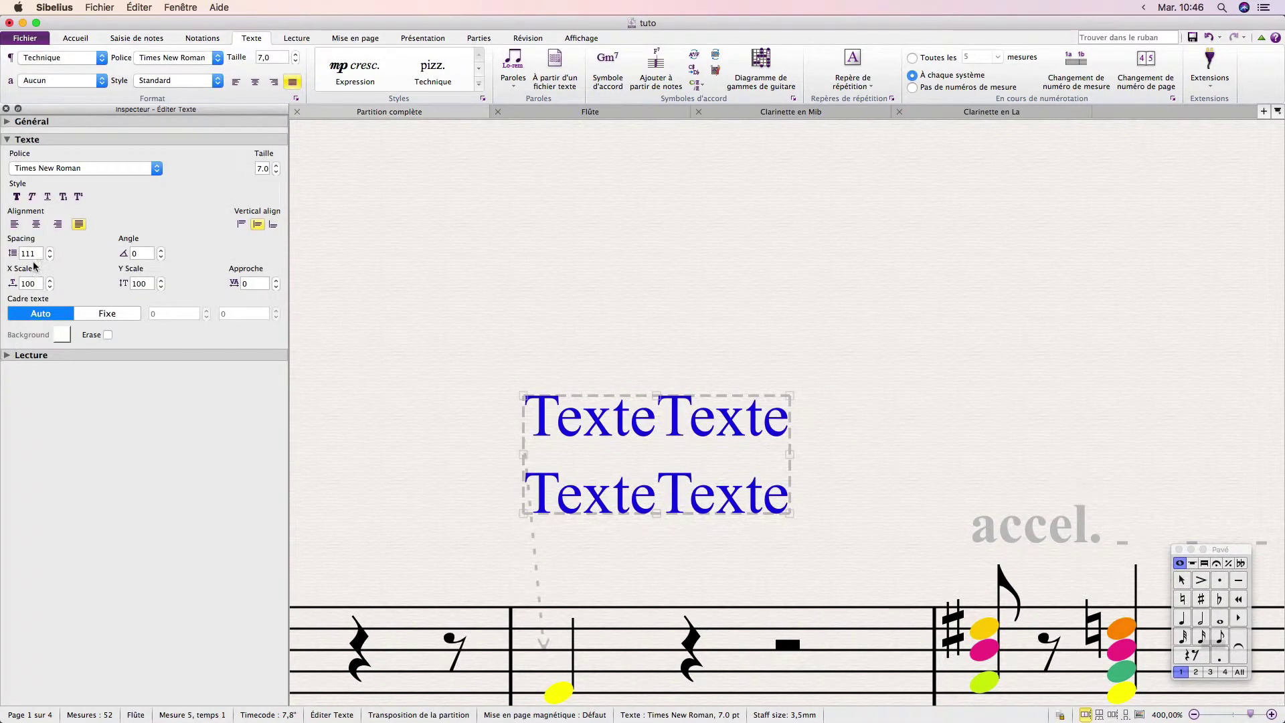
pyautogui.moveTo(37, 254); pyautogui.dragTo(2, 253)
pyautogui.write('50')
pyautogui.press('Return')
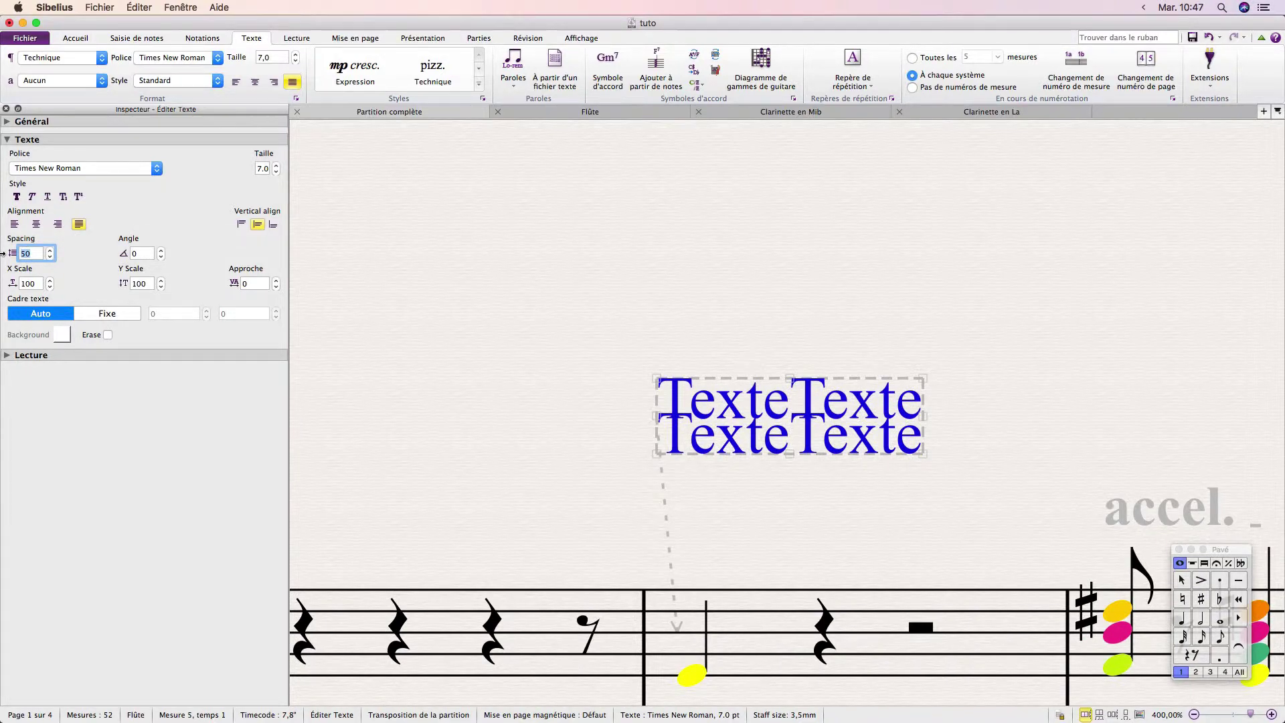
# Step: Reset the two-line text's design to its default and set its angle to 90
pyautogui.press('shift+super+d')
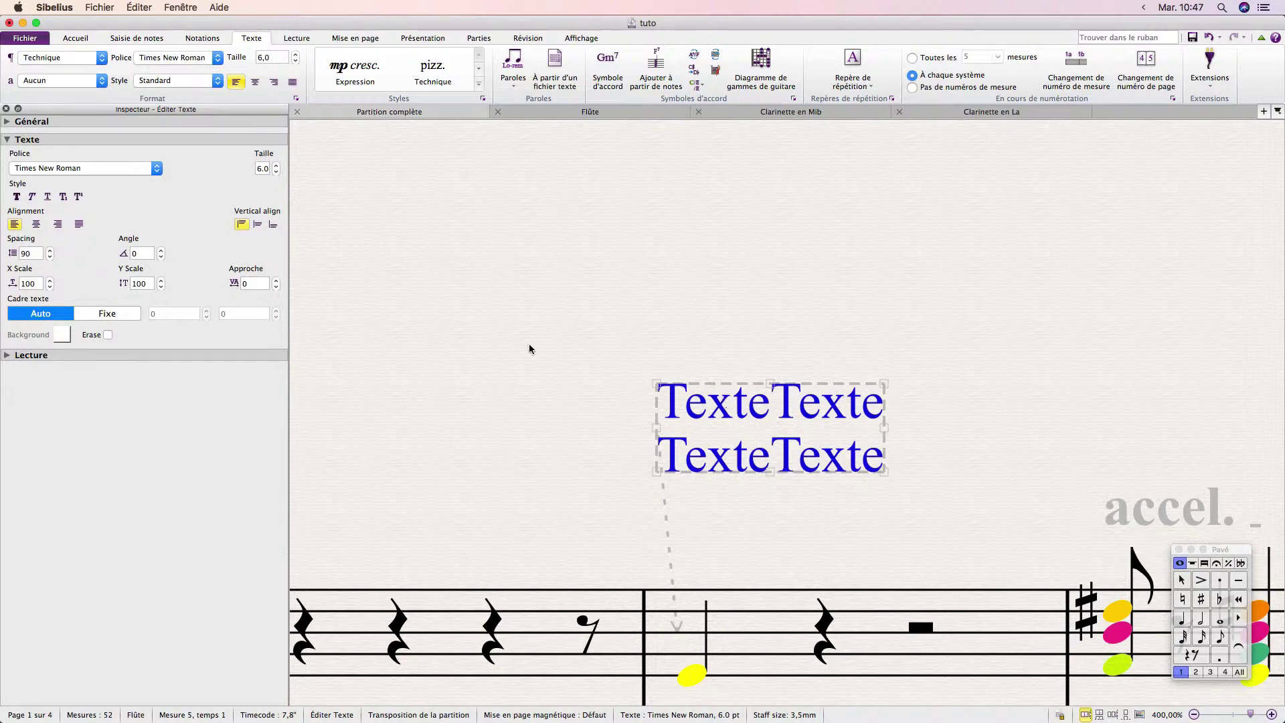
pyautogui.doubleClick(141, 253)
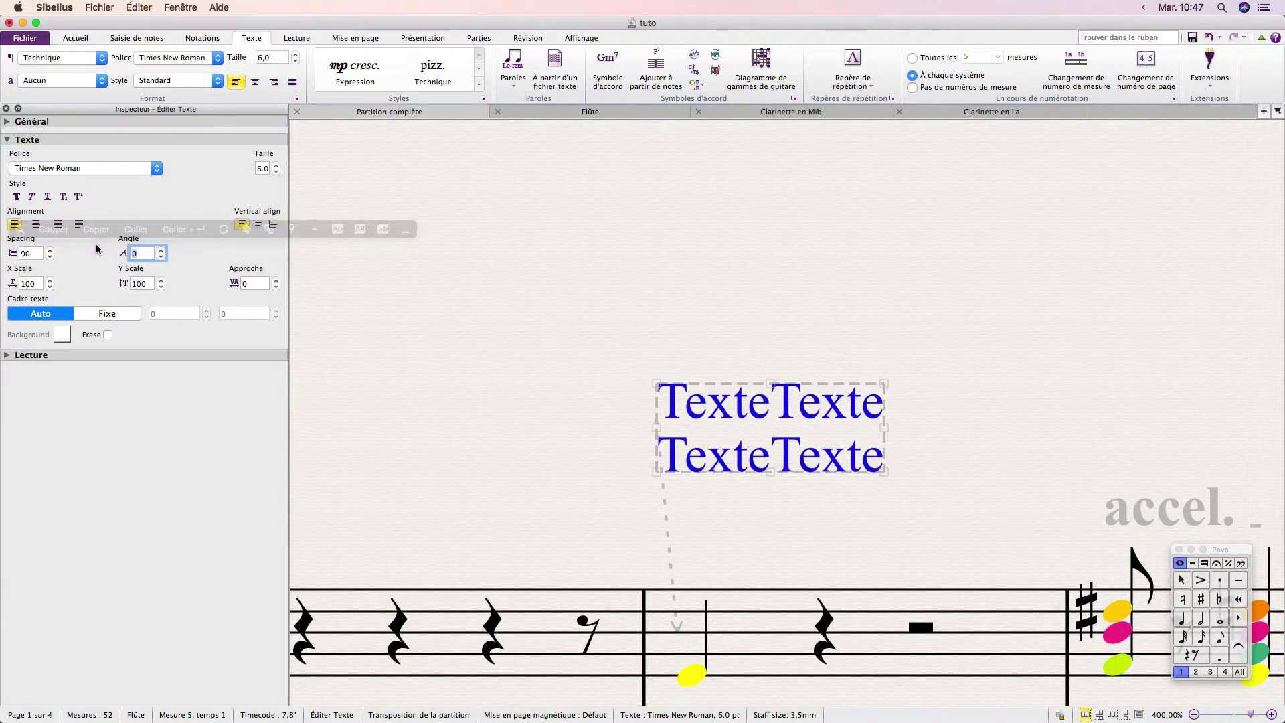
pyautogui.write('90')
pyautogui.press('Return')
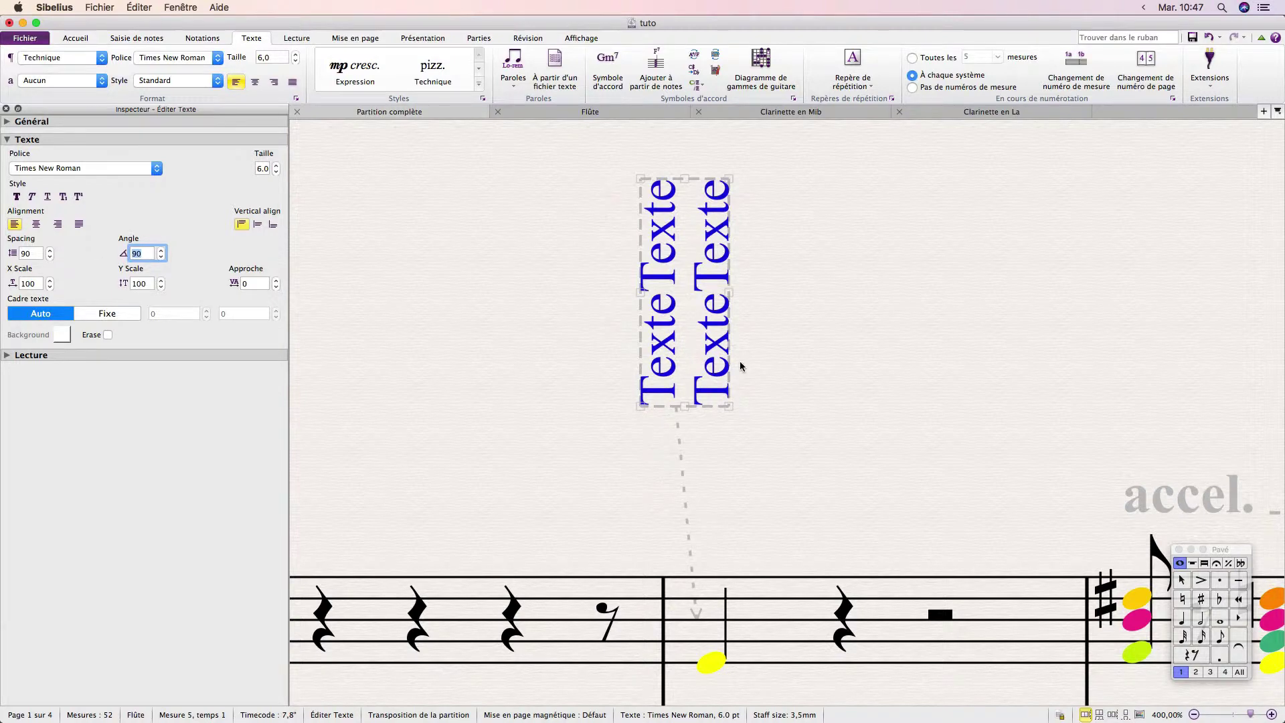
# Step: Move the rotated text down across the upper oboe staff, at the end of measure 4
pyautogui.scroll(-3, 740, 360)
pyautogui.scroll(-5, 740, 360)
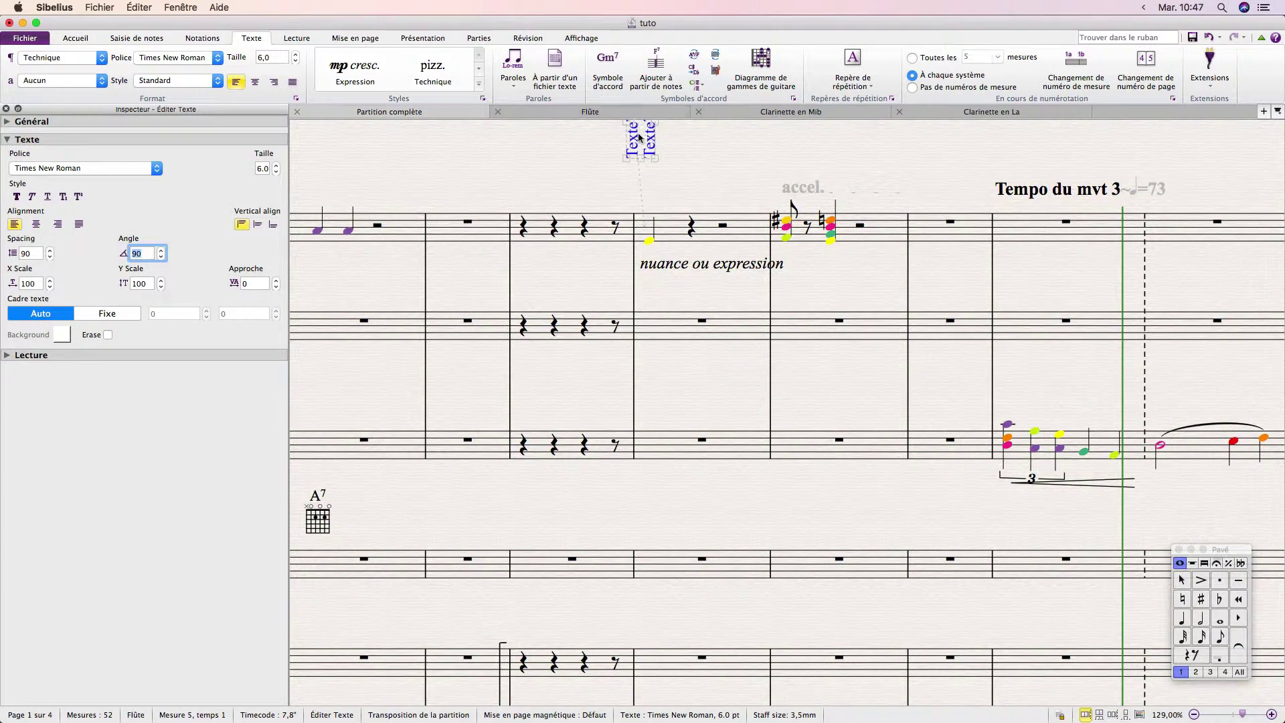
pyautogui.moveTo(635, 162); pyautogui.dragTo(611, 368)
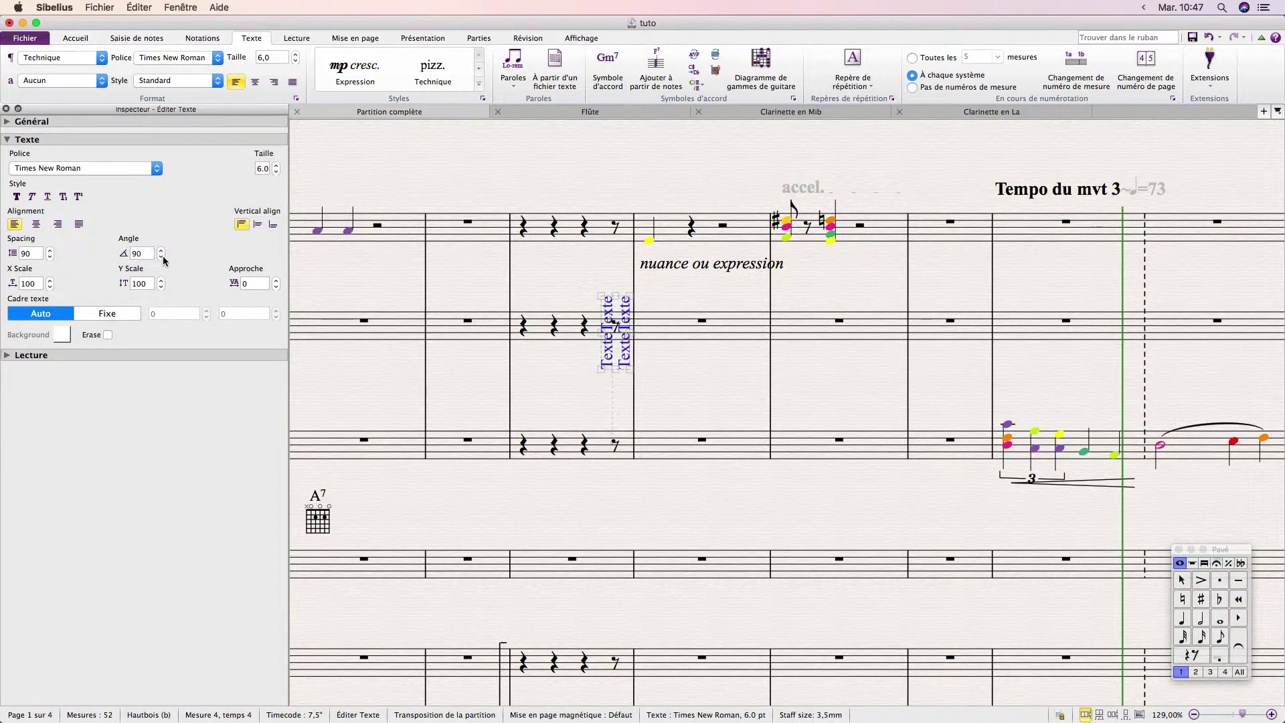
# Step: Set the text's angle back to 0 and move it above the flute staff at measure 5
pyautogui.click(142, 254)
pyautogui.press('super+a')
pyautogui.write('0')
pyautogui.press('Return')
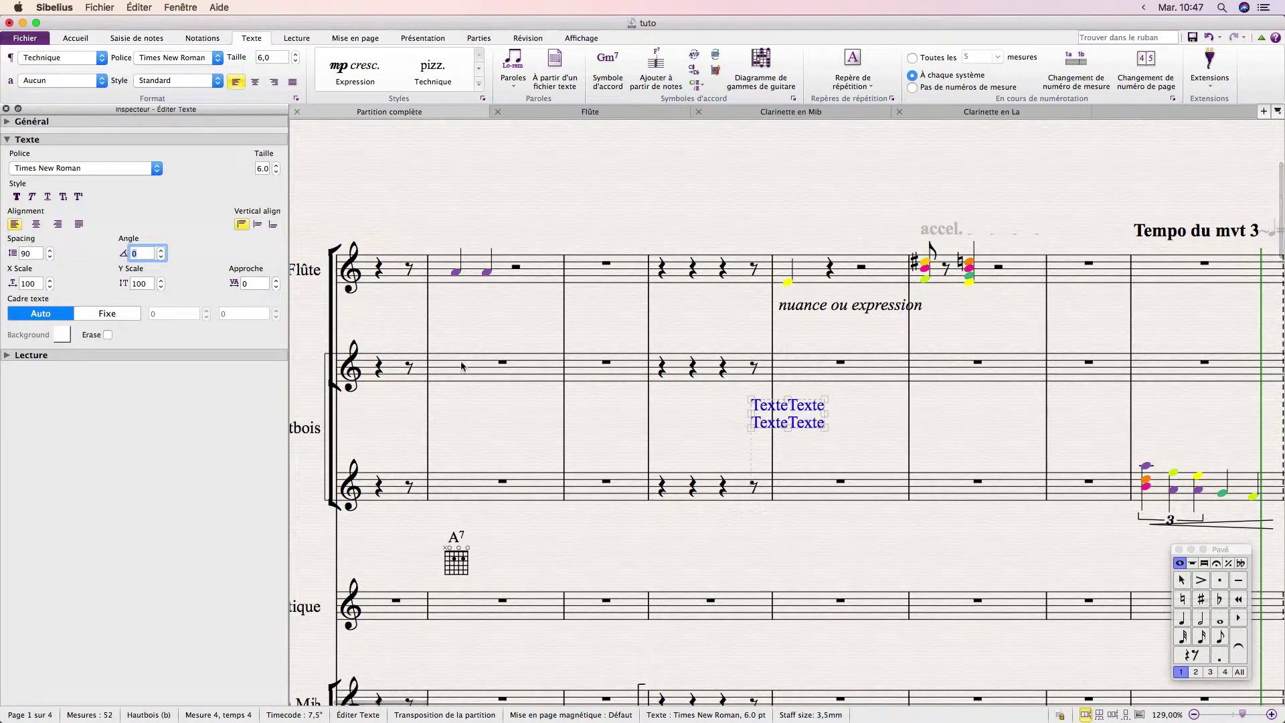
pyautogui.click(820, 335)
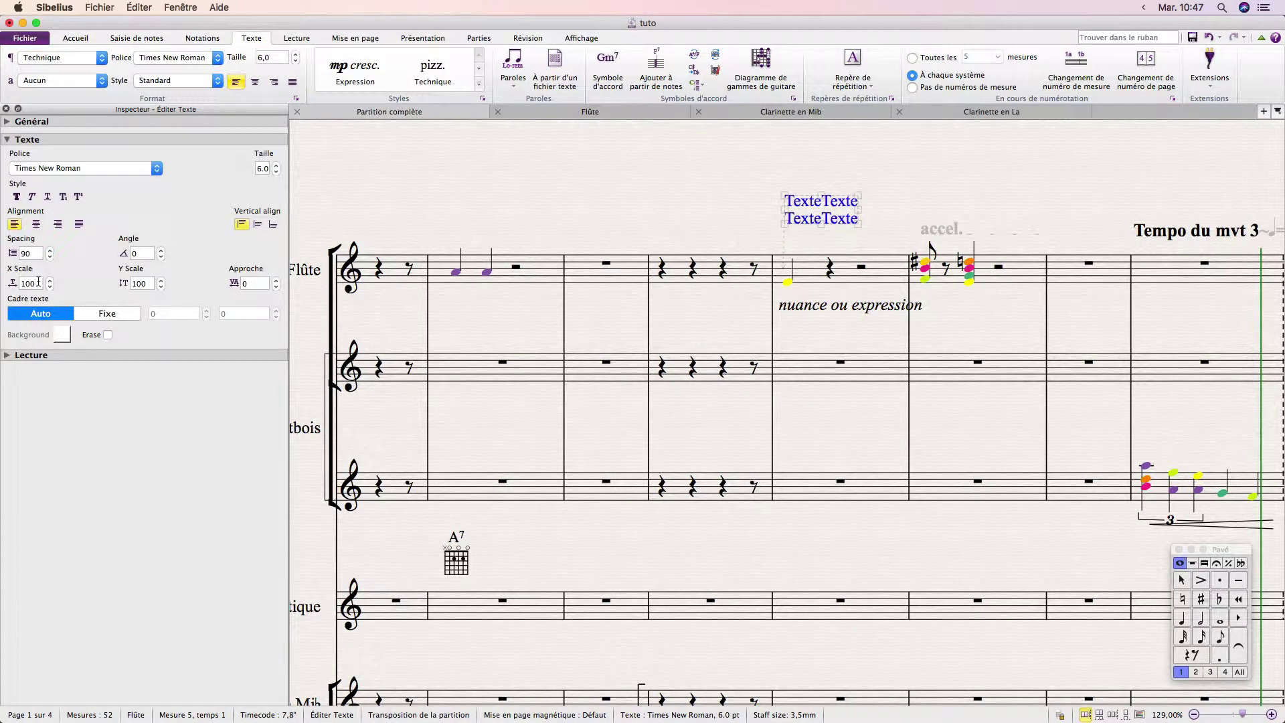
# Step: Set the text's X scale to 141 and its Y scale to 500
pyautogui.click(51, 280)
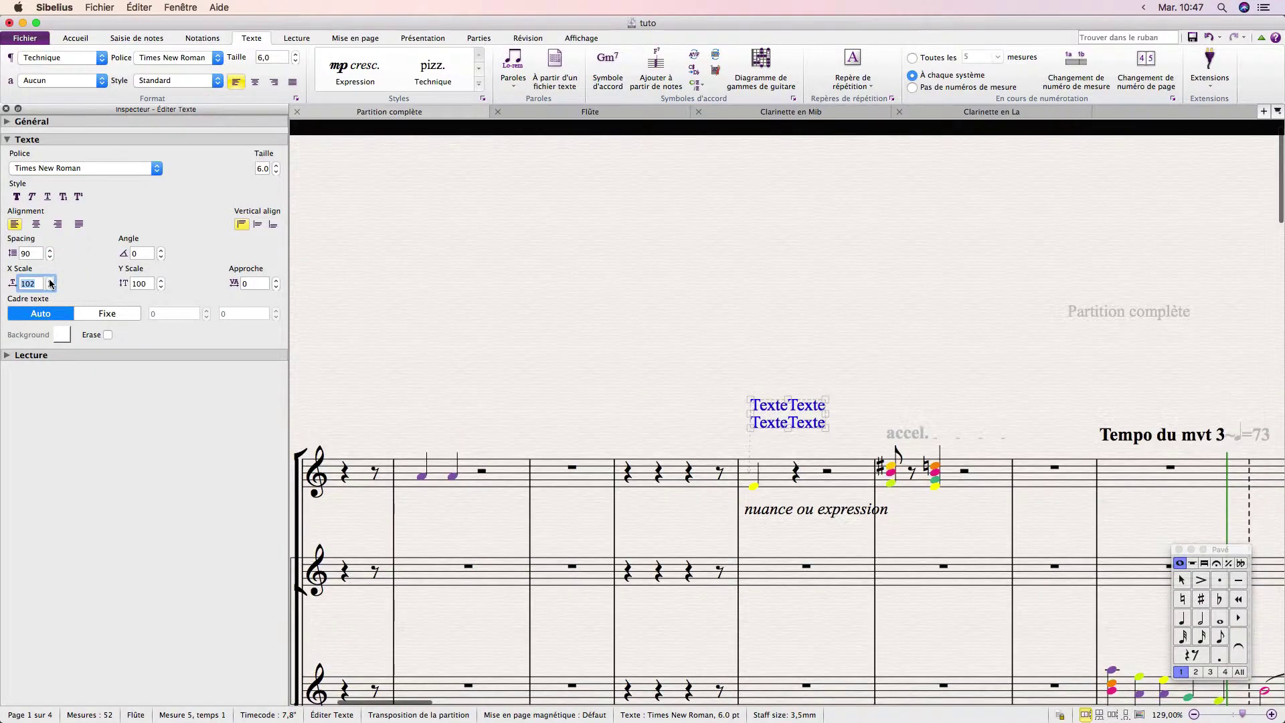
pyautogui.click(50, 281)
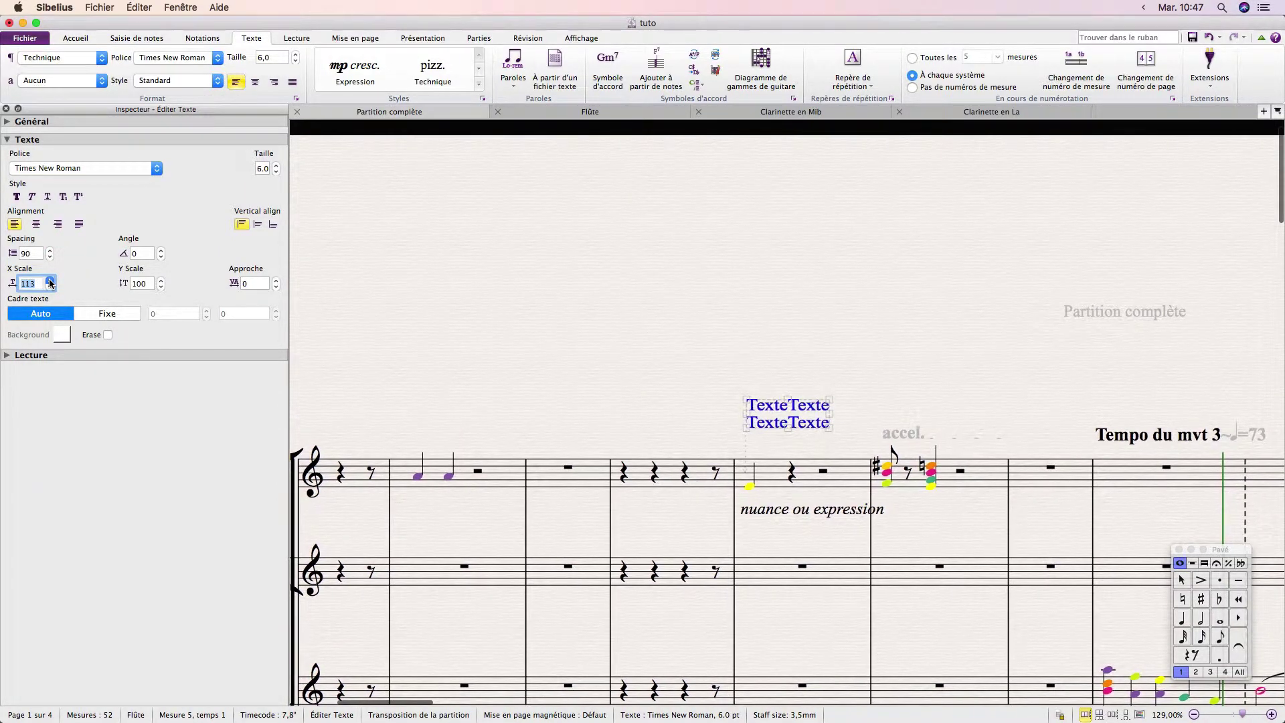
pyautogui.click(50, 281)
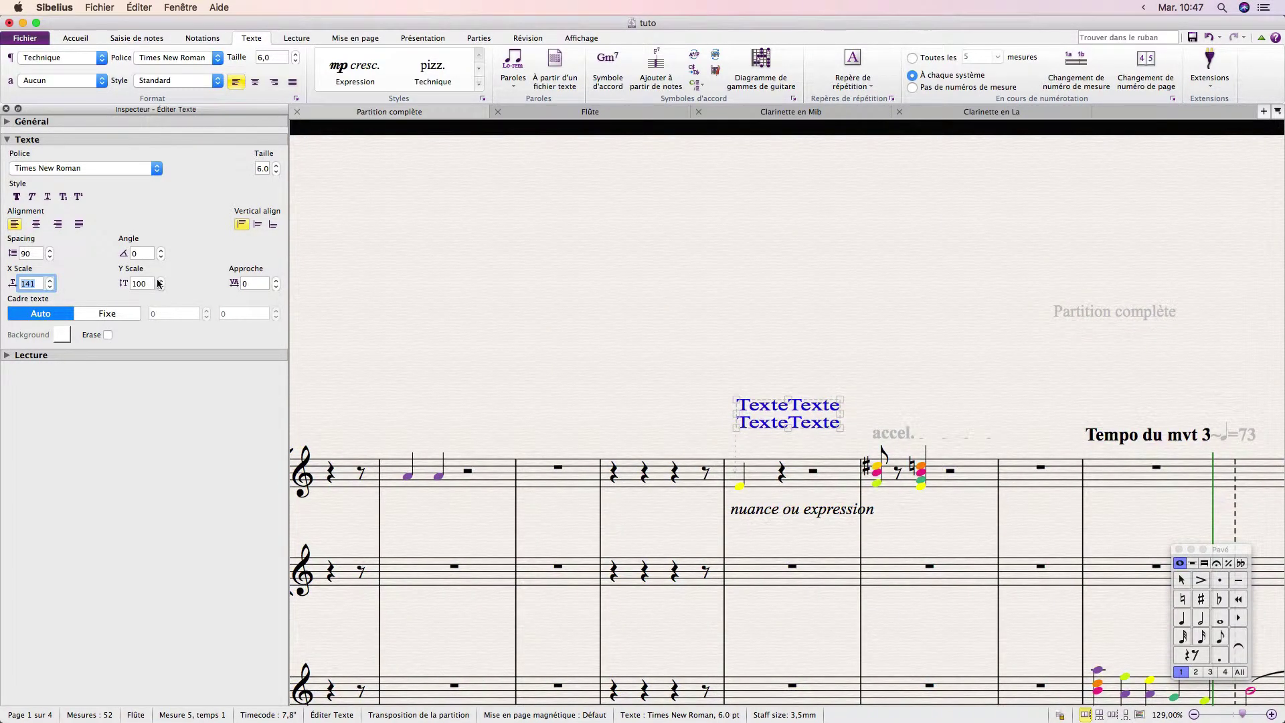
pyautogui.click(161, 280)
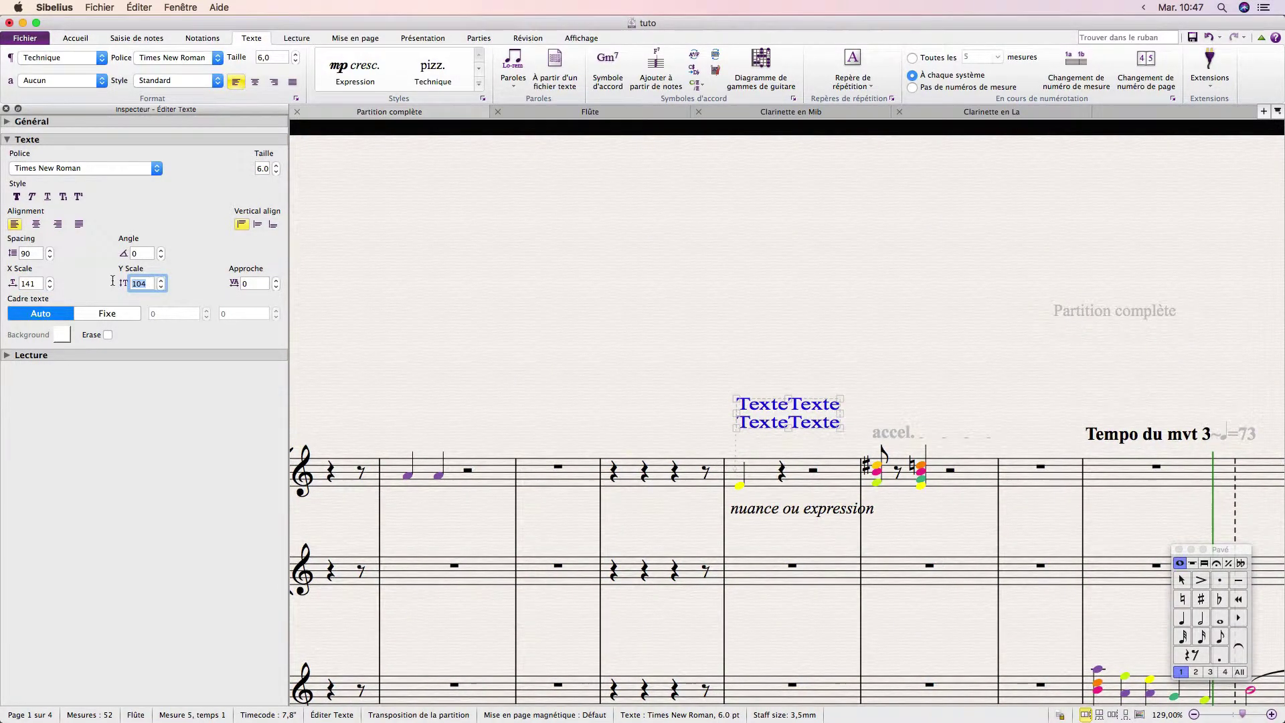
pyautogui.write('500')
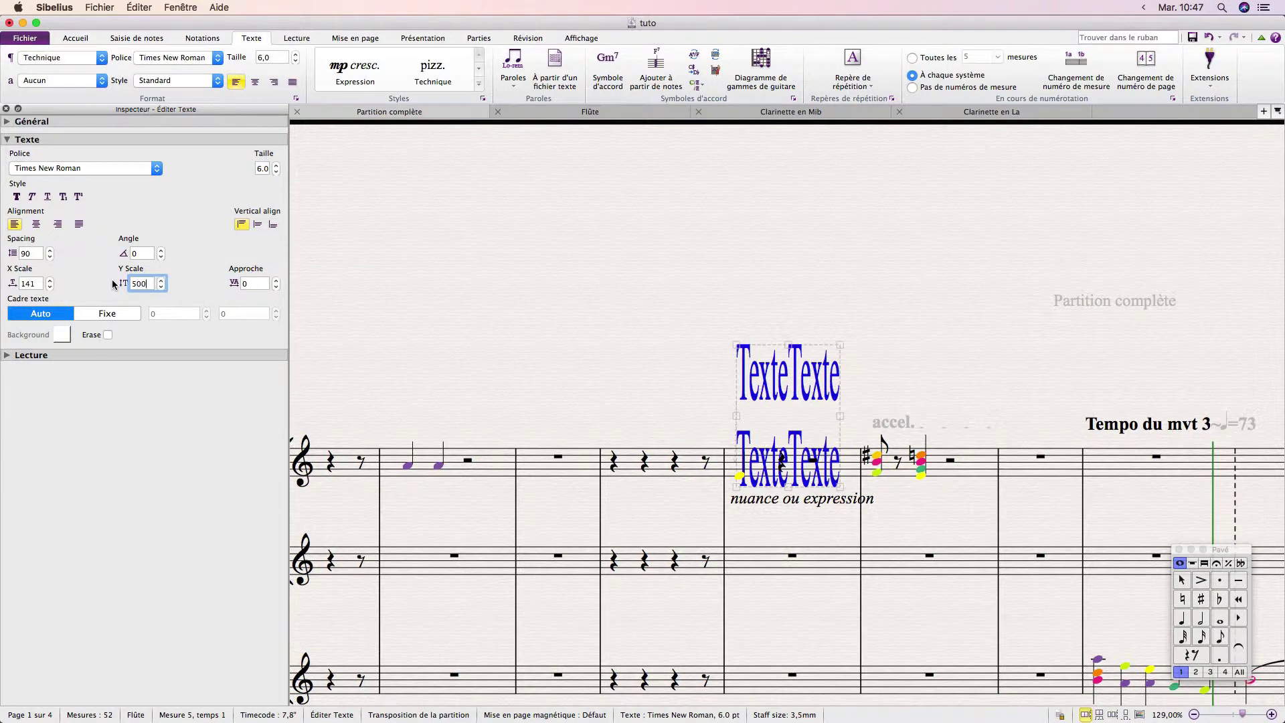
# Step: Set the text's X scale to 500 and then reduce it to 200
pyautogui.click(805, 376)
pyautogui.moveTo(36, 284); pyautogui.dragTo(4, 282)
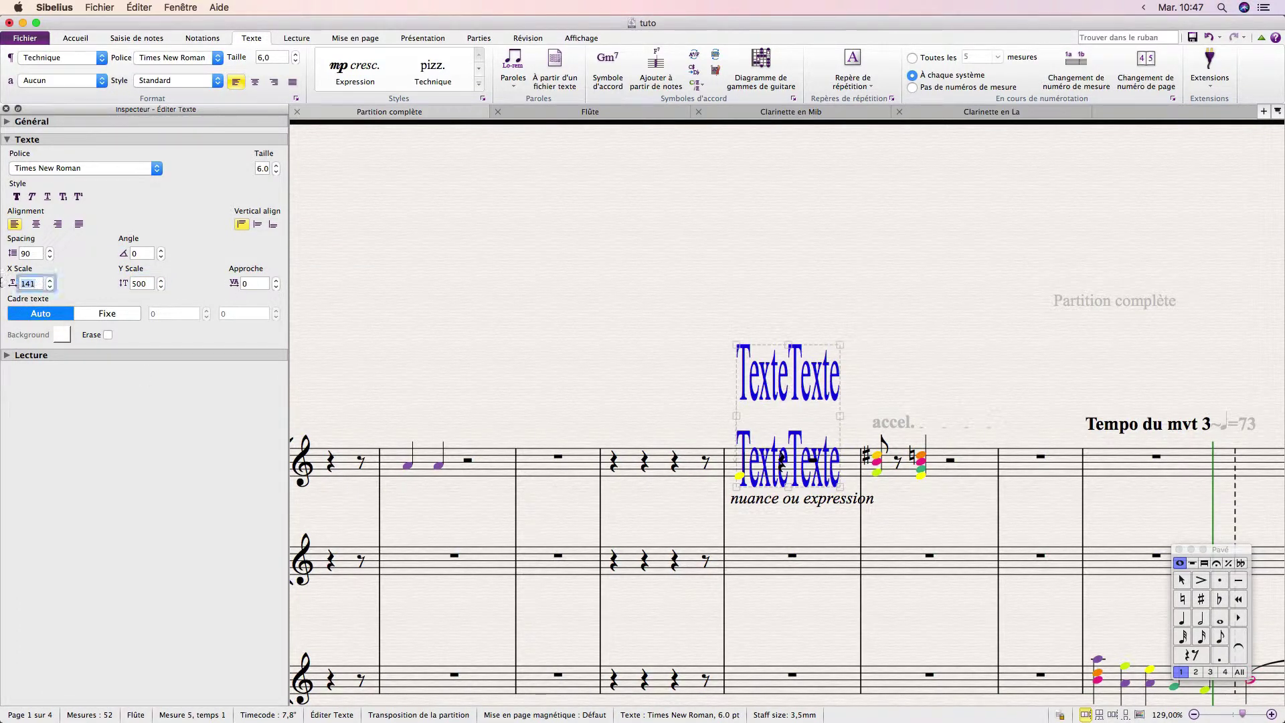
pyautogui.write('500')
pyautogui.press('Return')
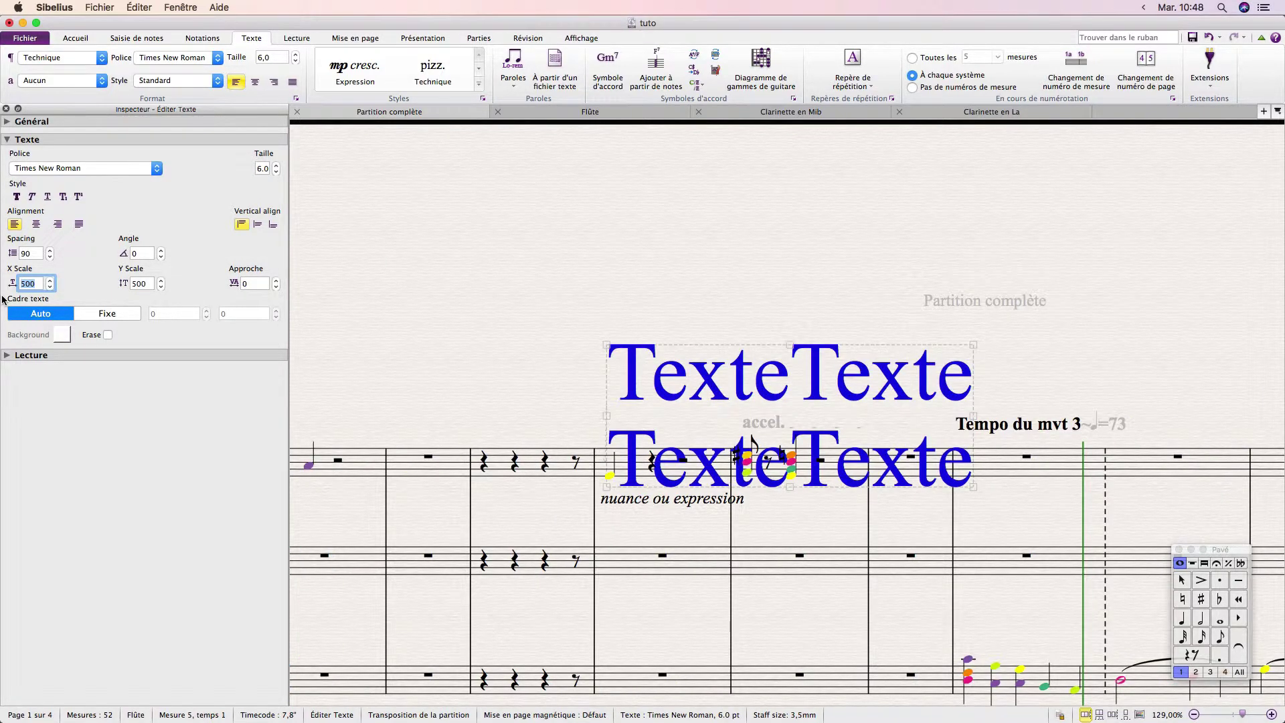
pyautogui.write('200')
pyautogui.press('Return')
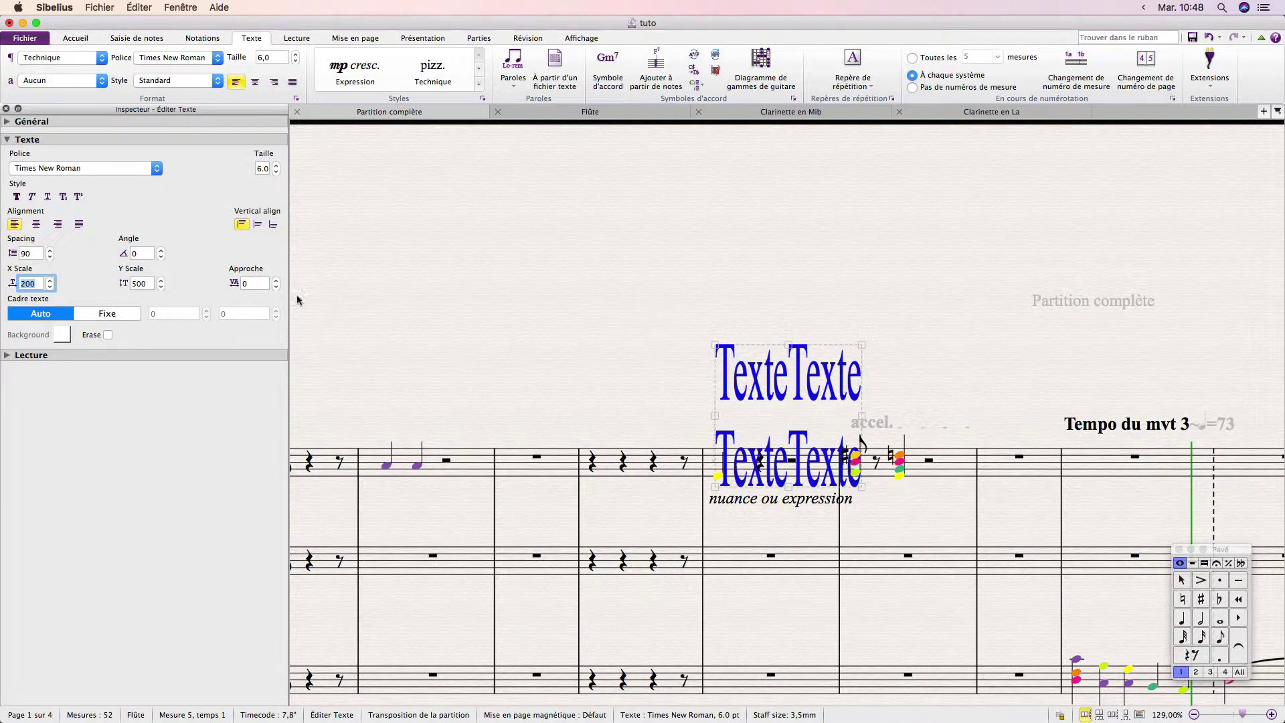
# Step: Set the text's letter spacing (Approche) to 100 and move it up clear of the flute staff, over measure 4
pyautogui.click(262, 283)
pyautogui.write('100')
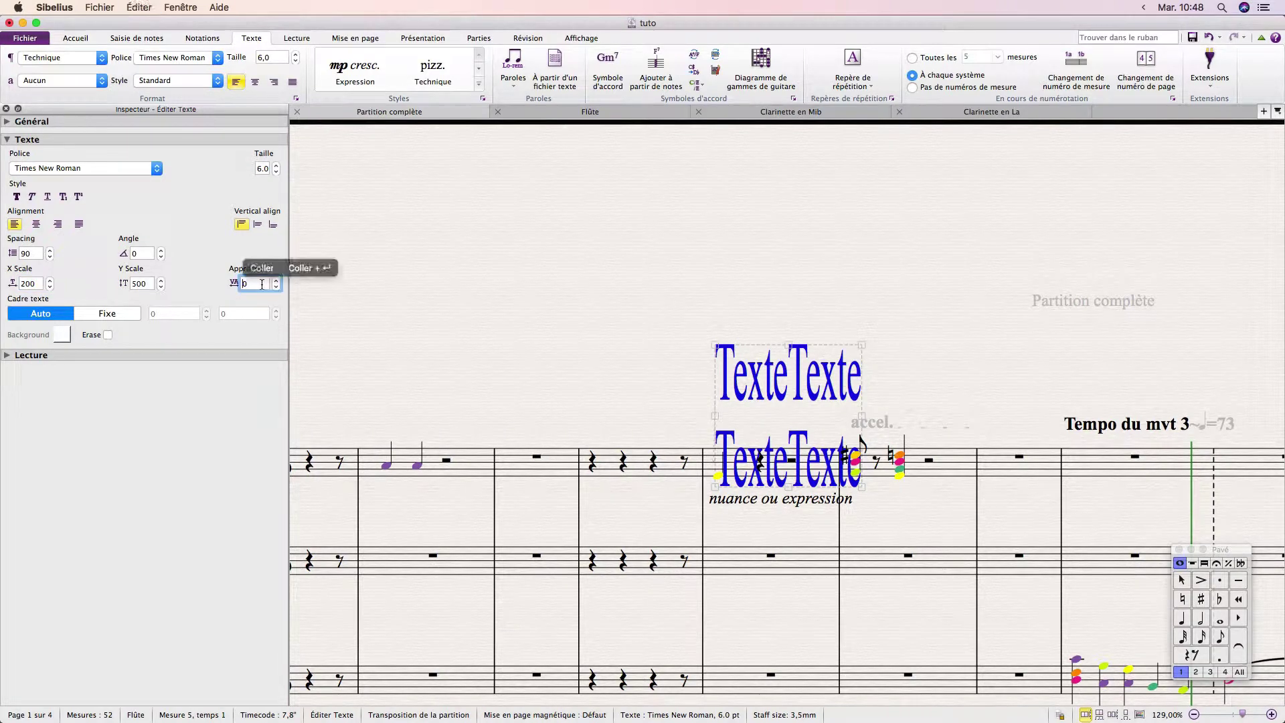
pyautogui.press('Return')
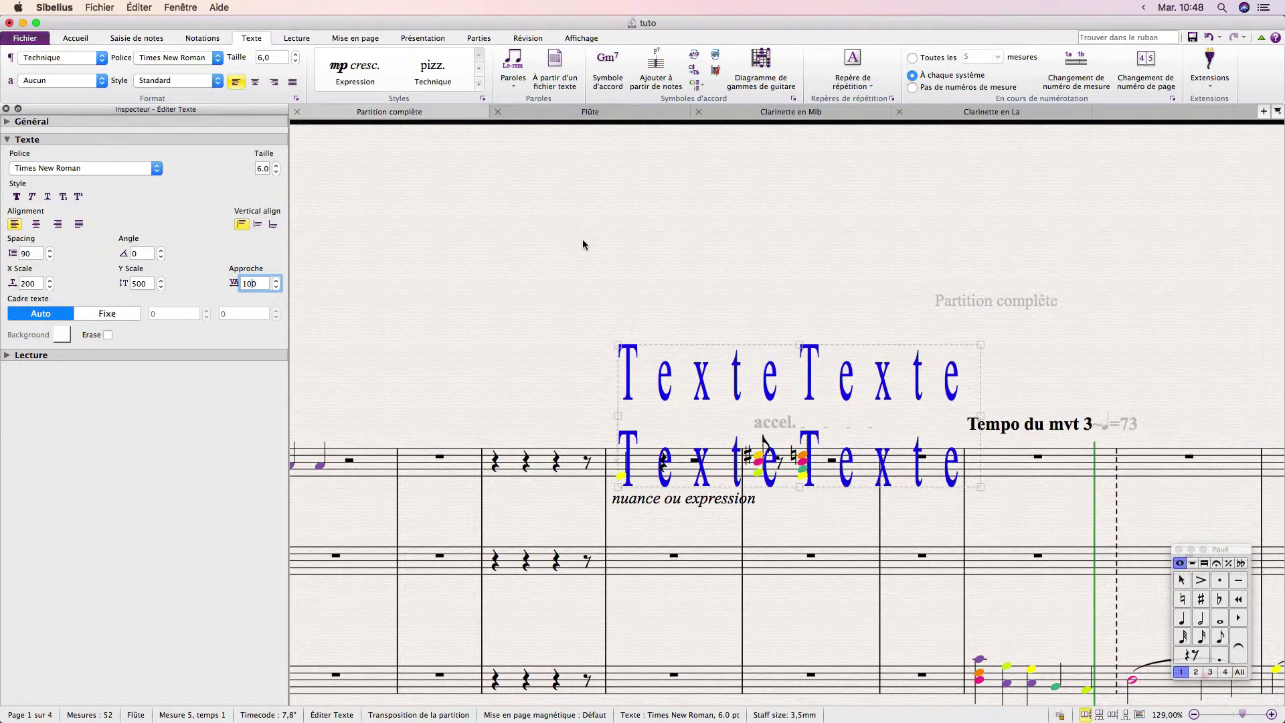
pyautogui.press('Escape')
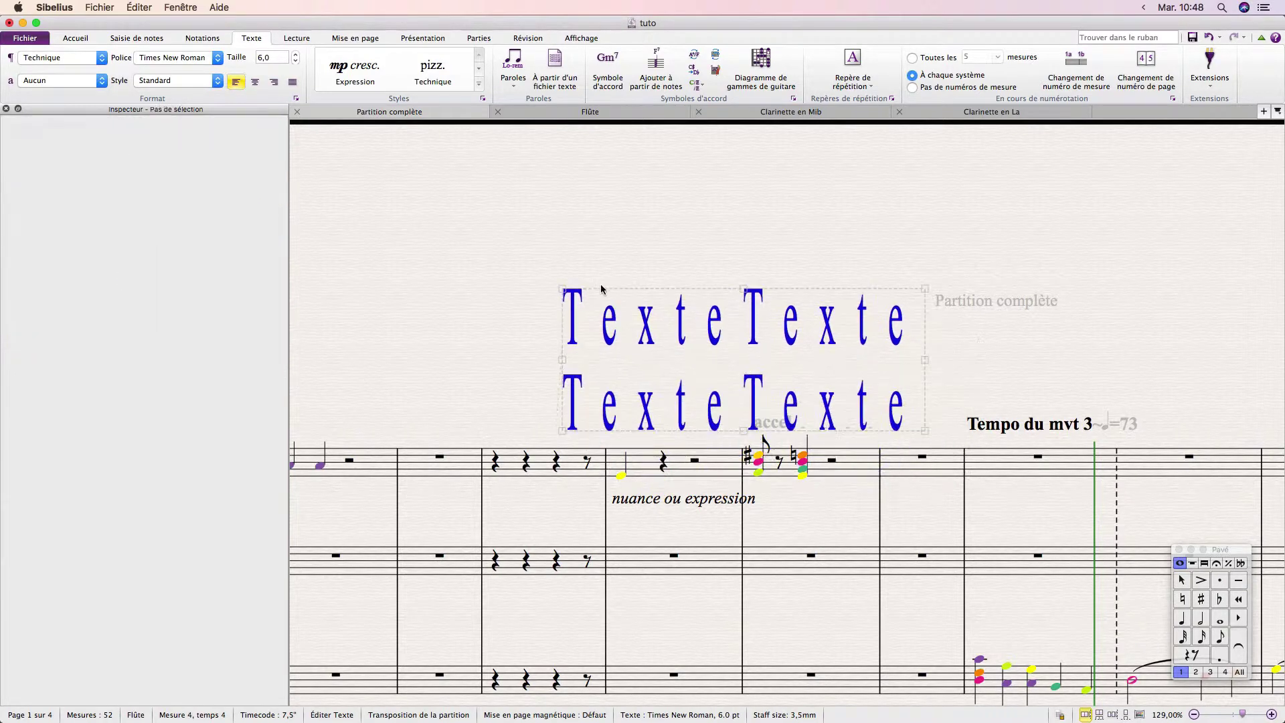
pyautogui.click(574, 272)
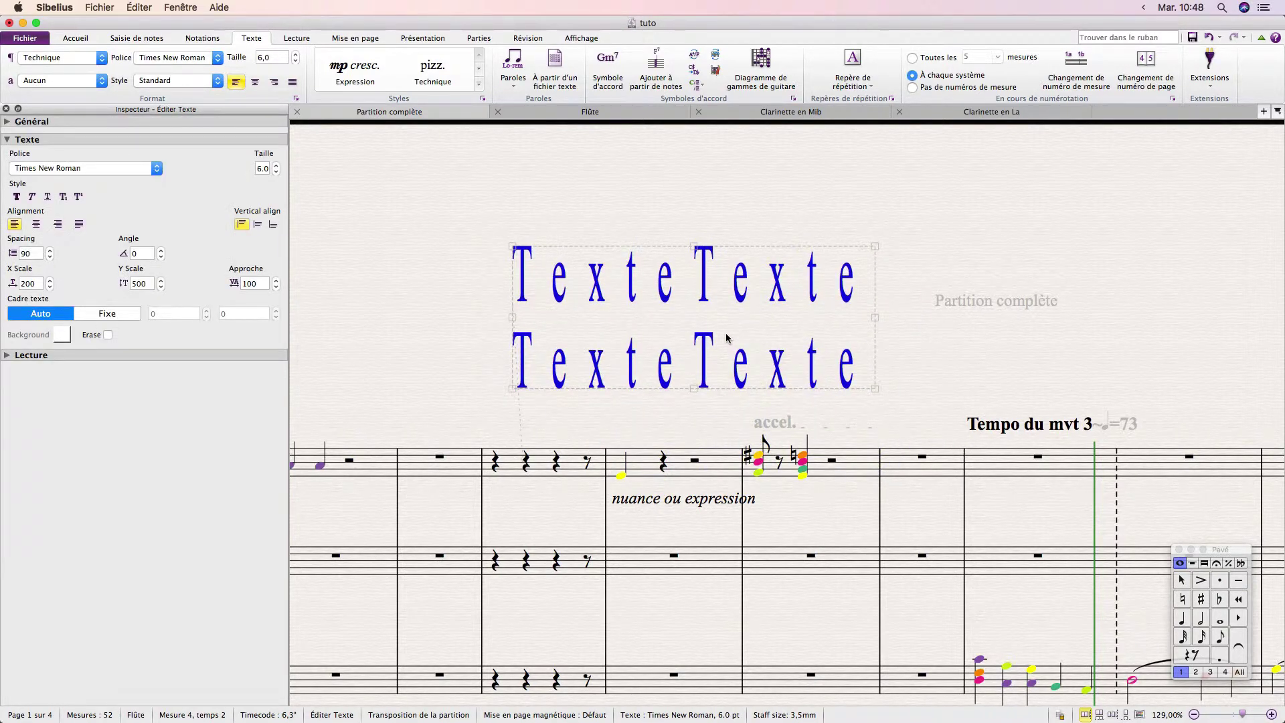
# Step: Reset the text's design and its position to their defaults
pyautogui.press('super+shift+d')
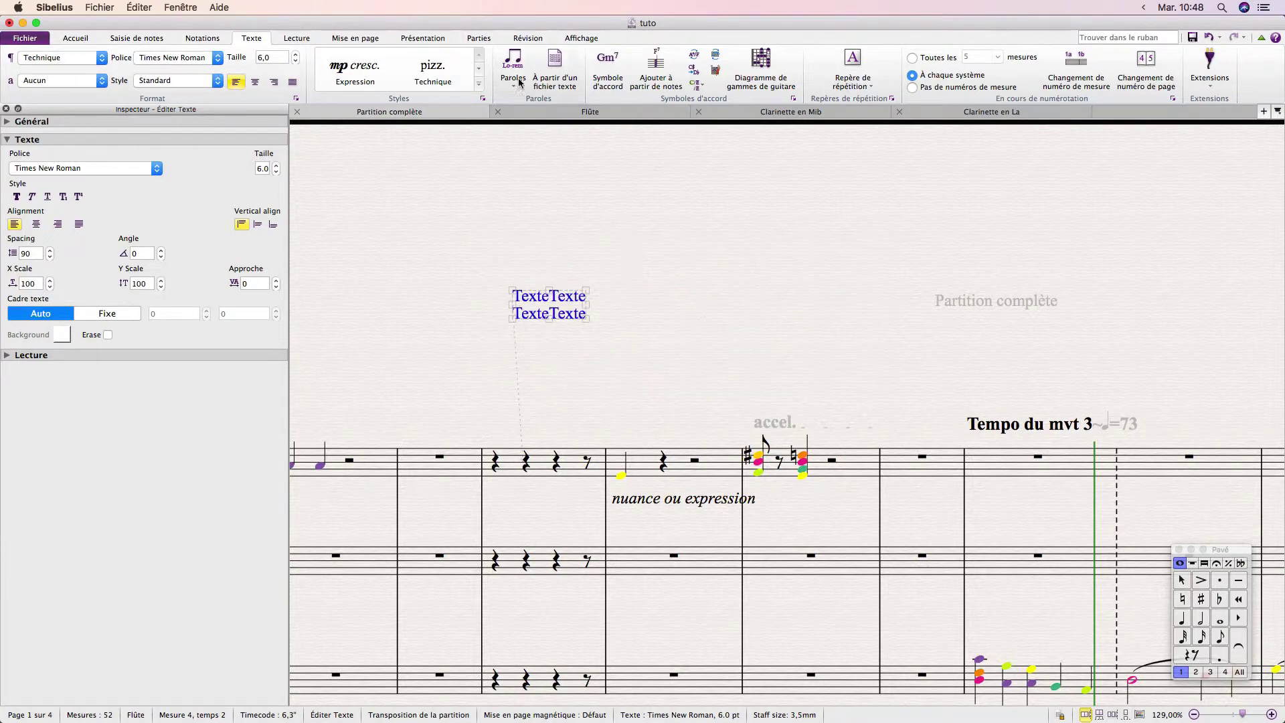
pyautogui.click(420, 41)
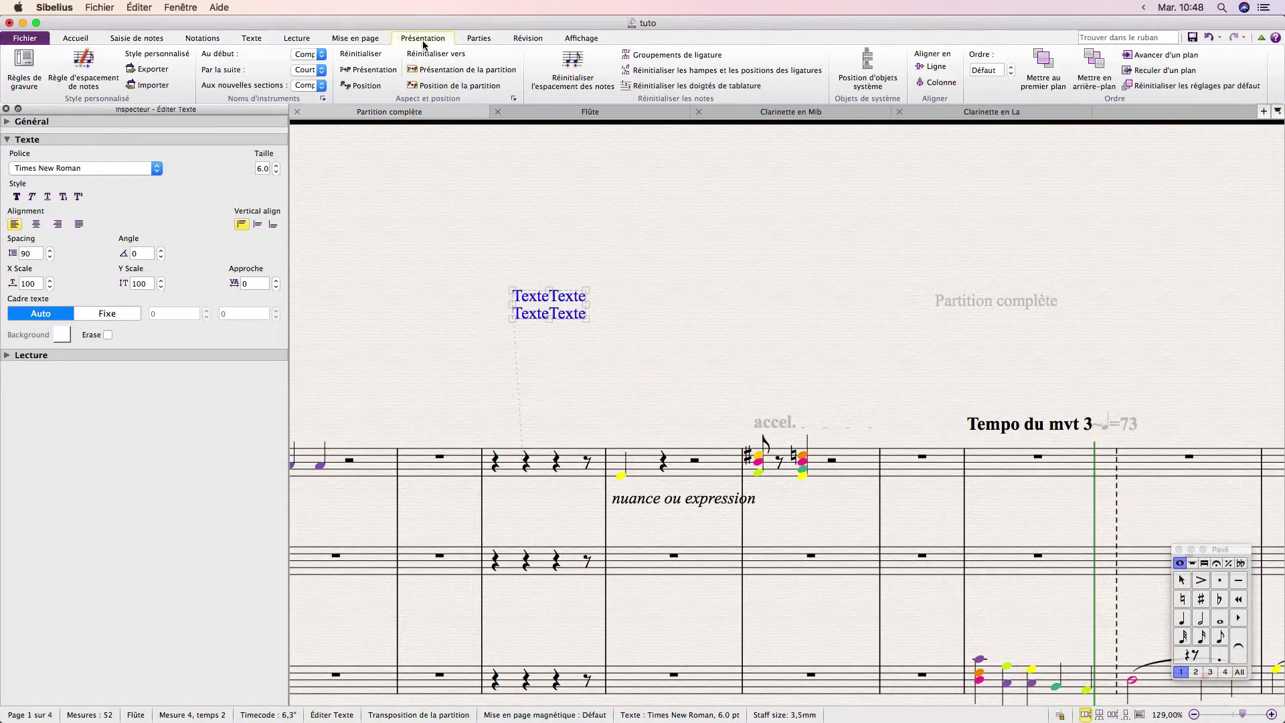
pyautogui.click(365, 87)
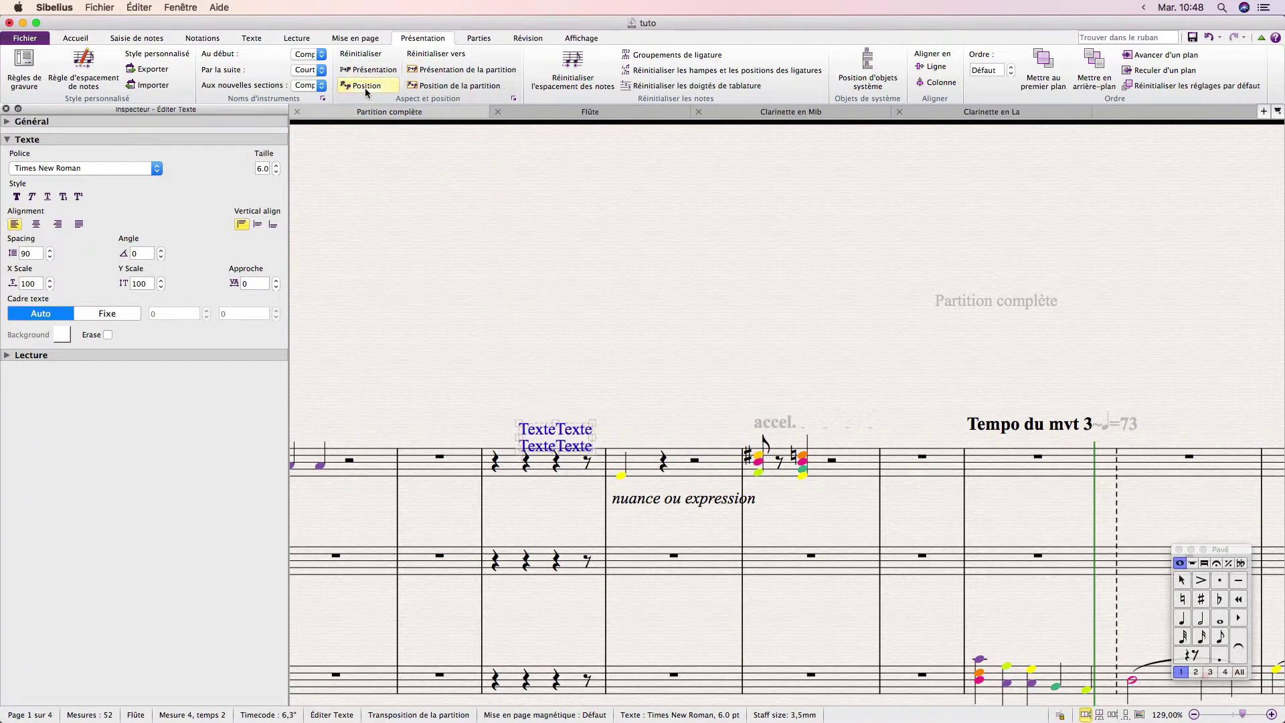
# Step: Turn on Erase for the two-line text so its background hides the staff behind it
pyautogui.click(564, 296)
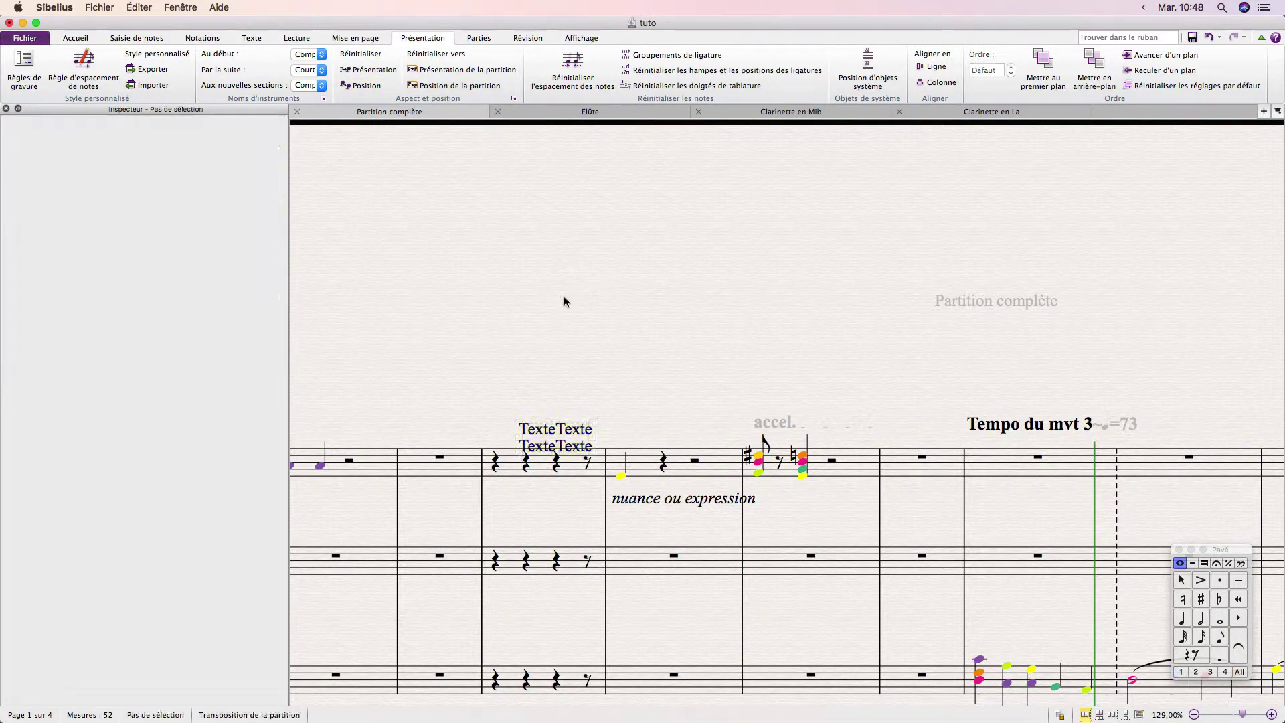
pyautogui.click(566, 432)
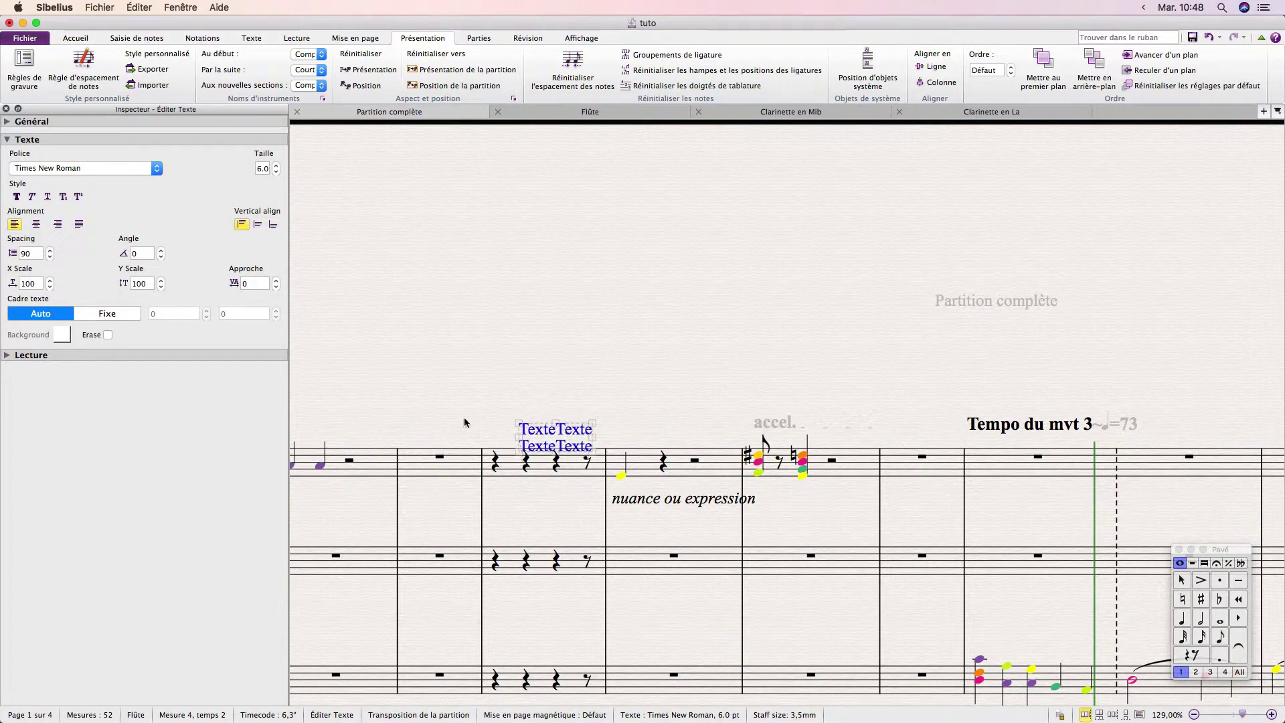
pyautogui.click(107, 335)
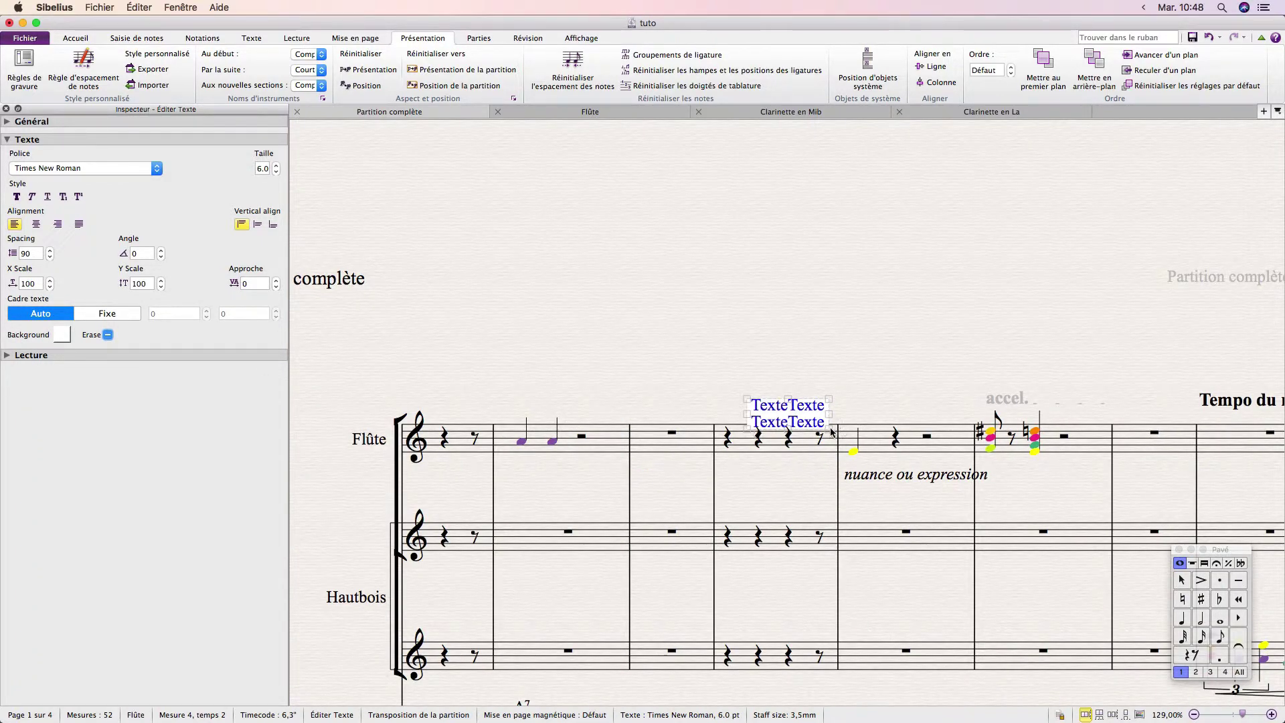
# Step: Change the text's background from white to a magenta-pink colour and move the text up above the flute staff
pyautogui.press('super+equal')
pyautogui.press('super+equal')
pyautogui.press('super+equal')
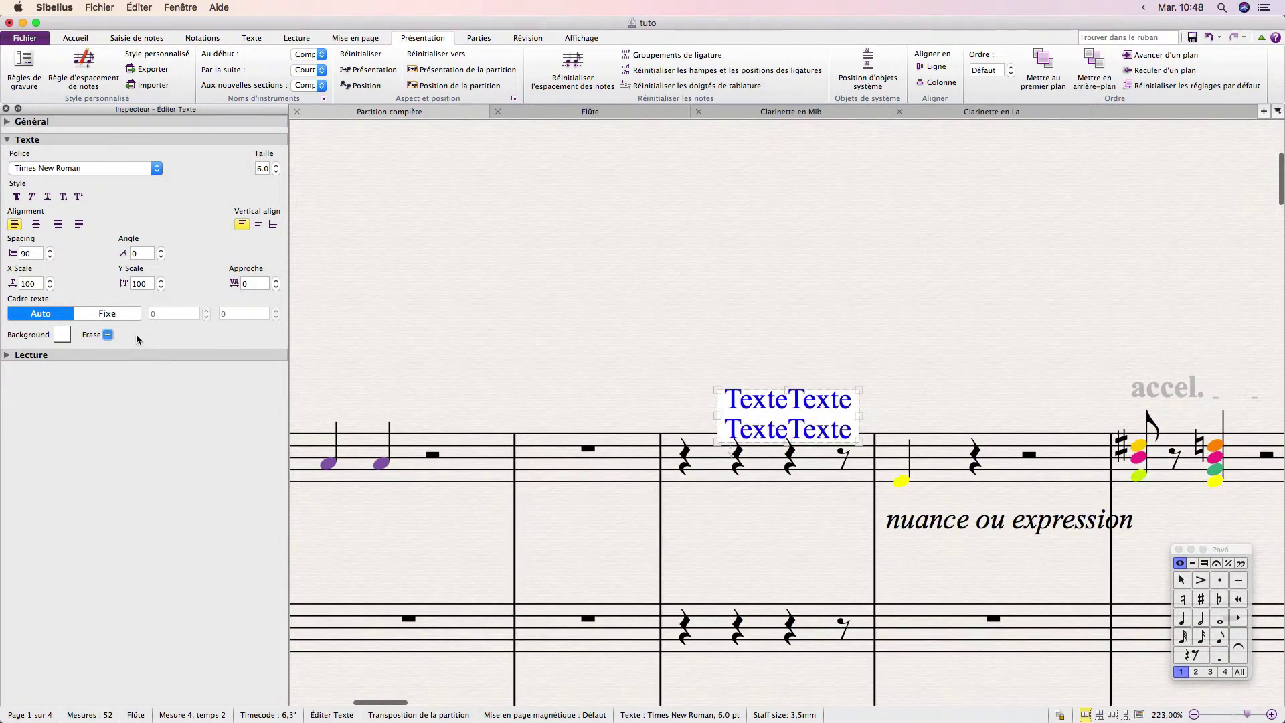
pyautogui.click(61, 334)
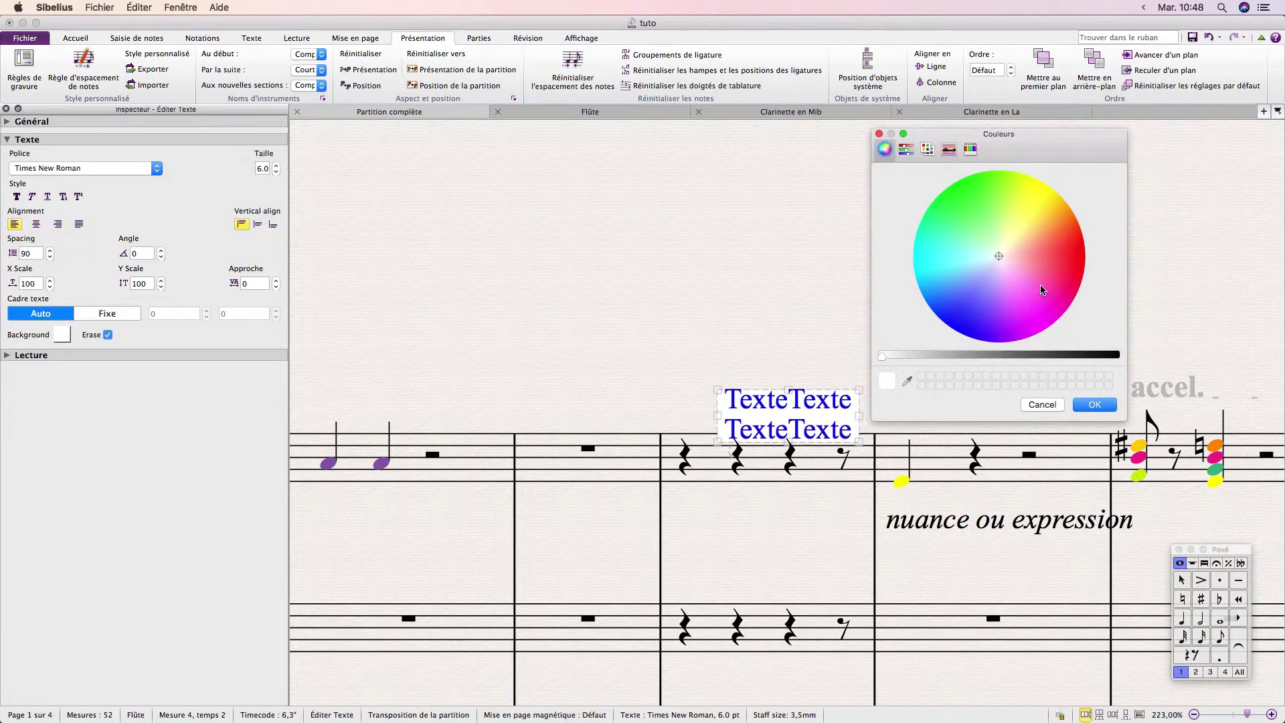
pyautogui.click(1053, 287)
pyautogui.click(1094, 404)
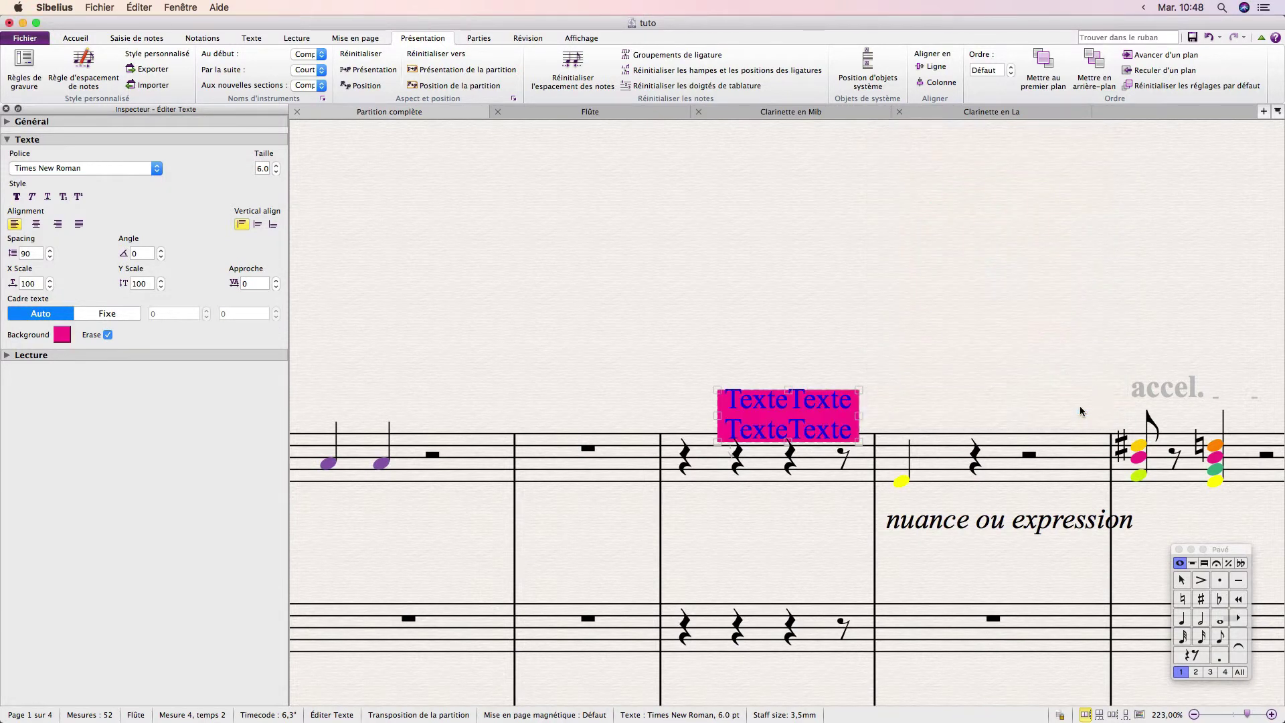
pyautogui.moveTo(798, 400); pyautogui.dragTo(747, 339)
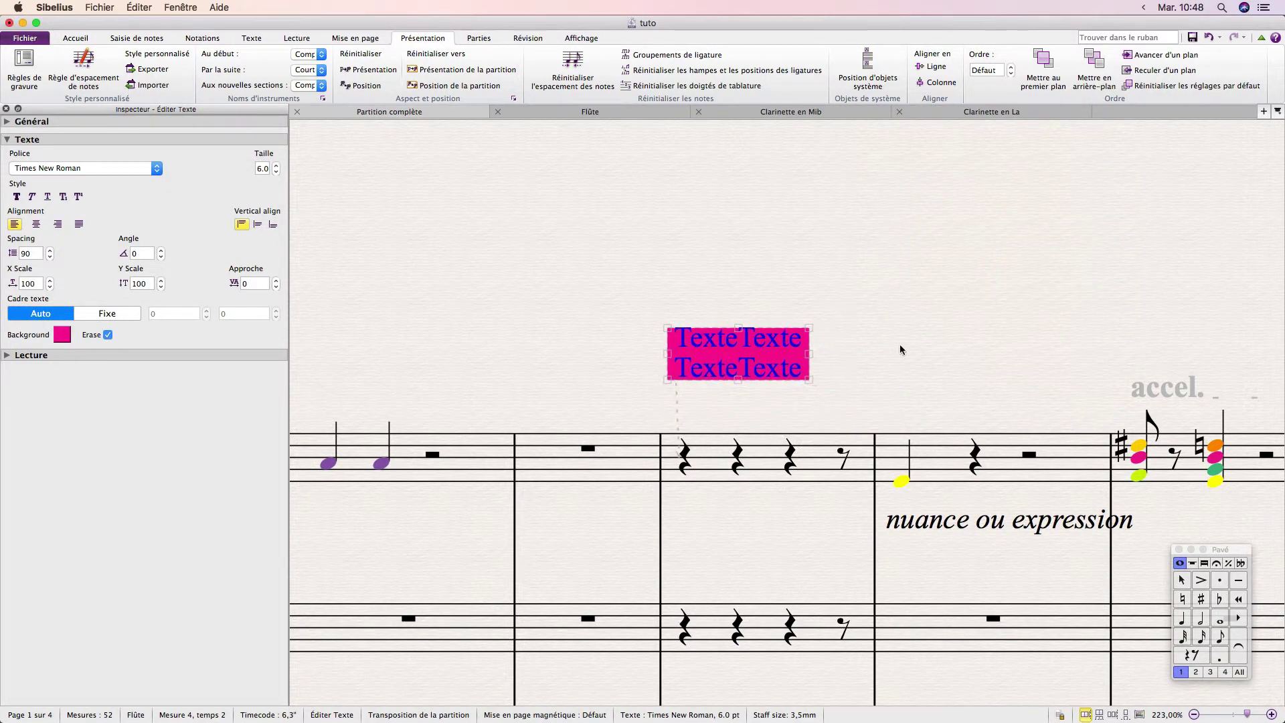
# Step: Collapse the text settings of the pink text and open its playback (Lecture) settings to examine the play-on-pass options
pyautogui.click(937, 338)
pyautogui.click(787, 357)
pyautogui.click(12, 141)
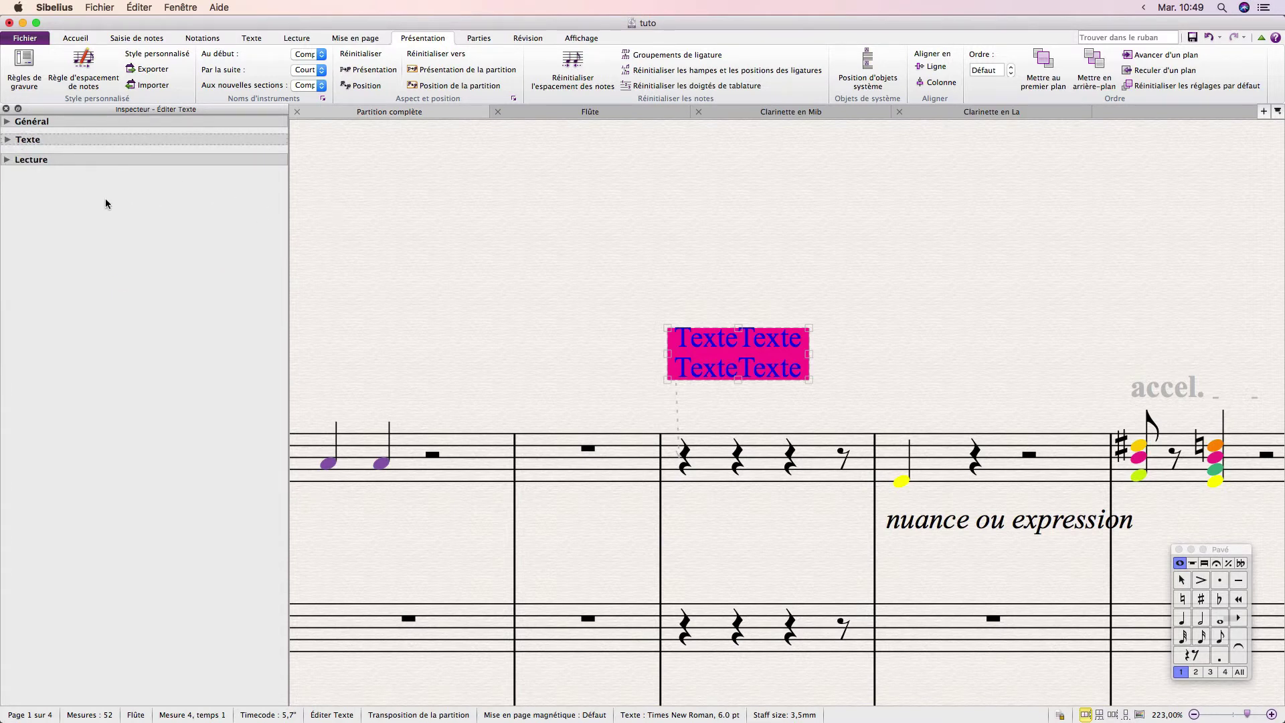
pyautogui.click(10, 159)
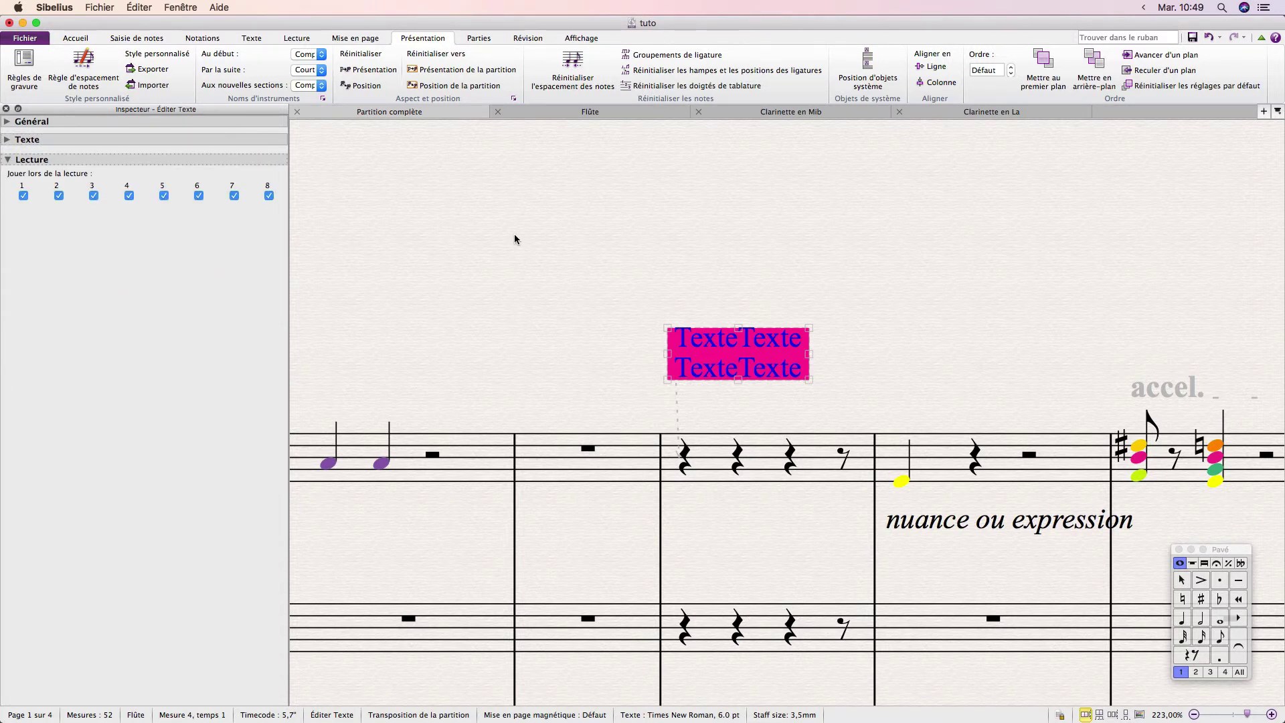